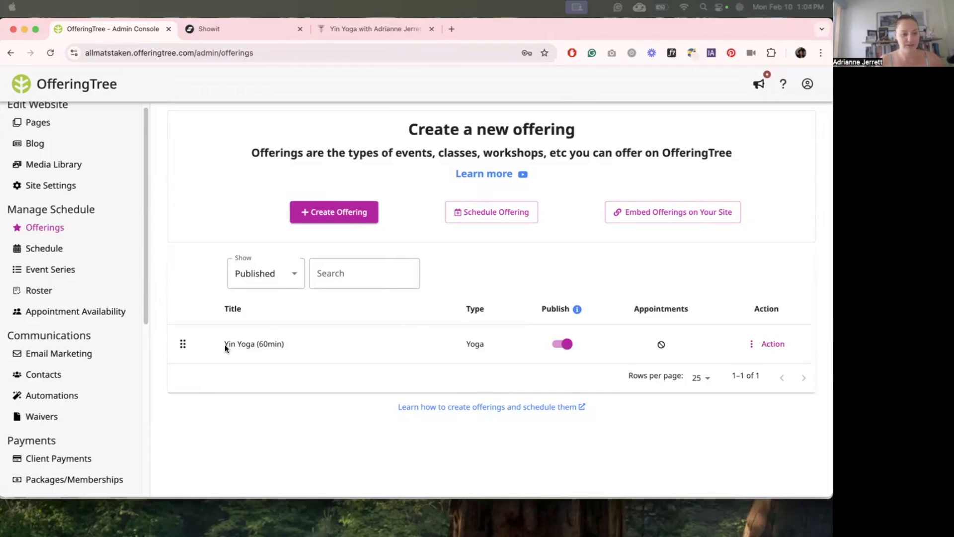
{"action": "scroll", "coordinate": [52, 248], "scroll_direction": "down", "scroll_amount": 7}
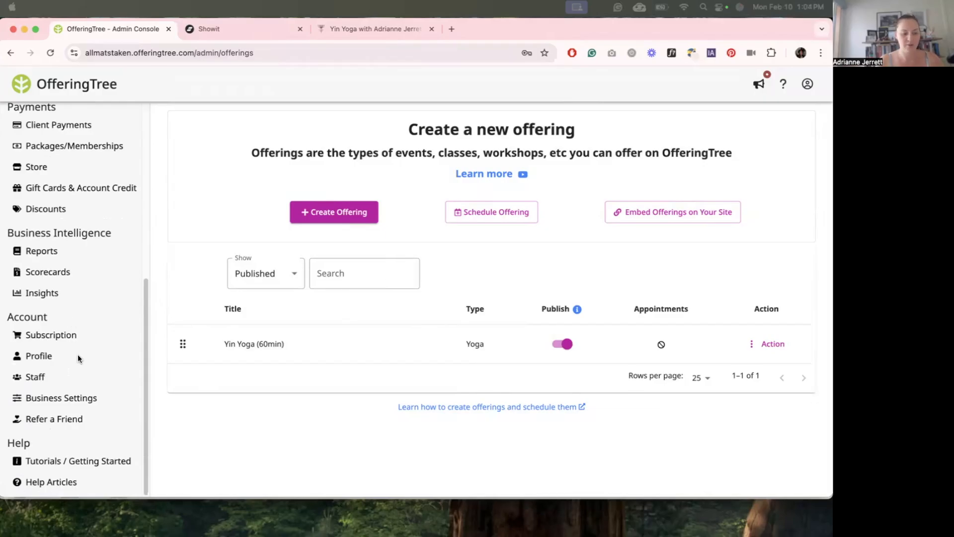
{"action": "scroll", "coordinate": [100, 343], "scroll_direction": "up", "scroll_amount": 7}
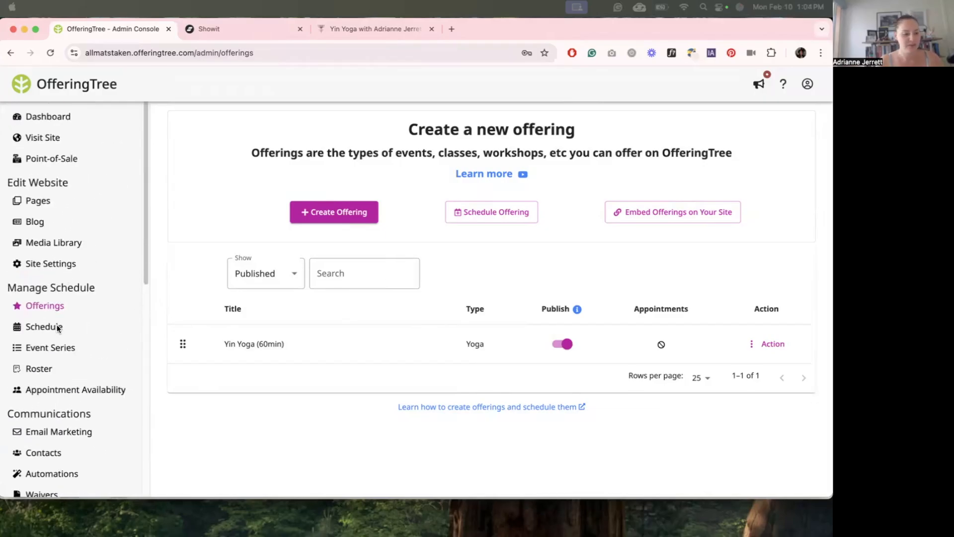
{"action": "scroll", "coordinate": [57, 328], "scroll_direction": "down", "scroll_amount": 2}
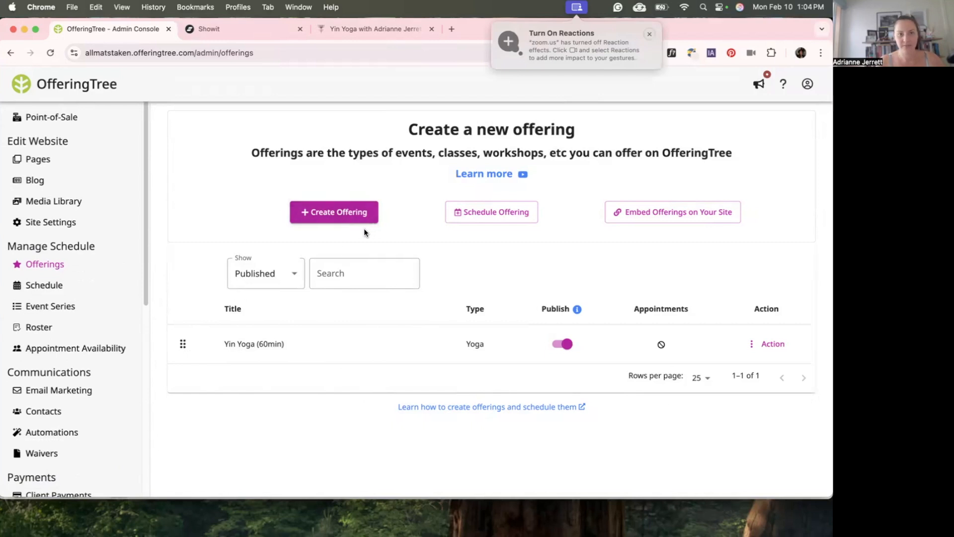
- Start creating a new offering and choose Coaching as its category
{"action": "left_click", "coordinate": [362, 212]}
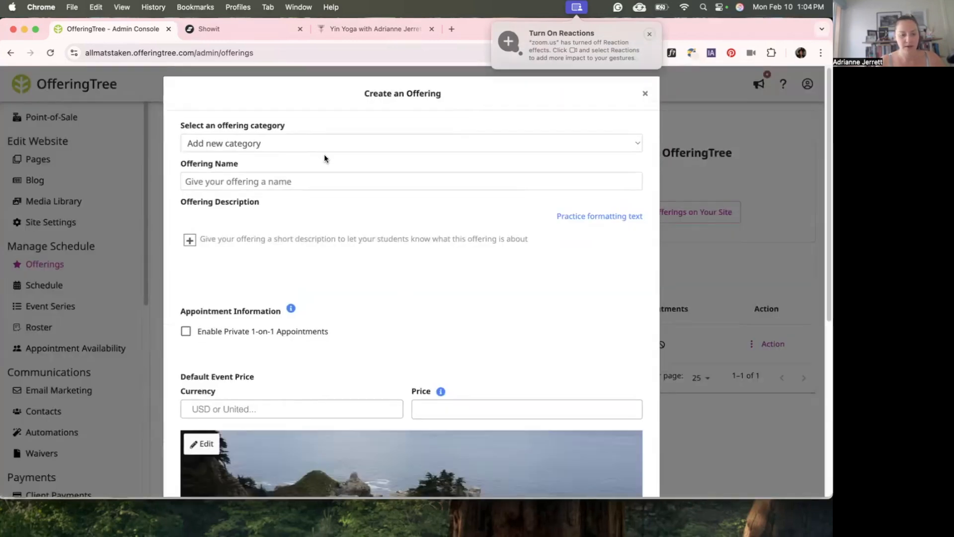
{"action": "left_click", "coordinate": [592, 127]}
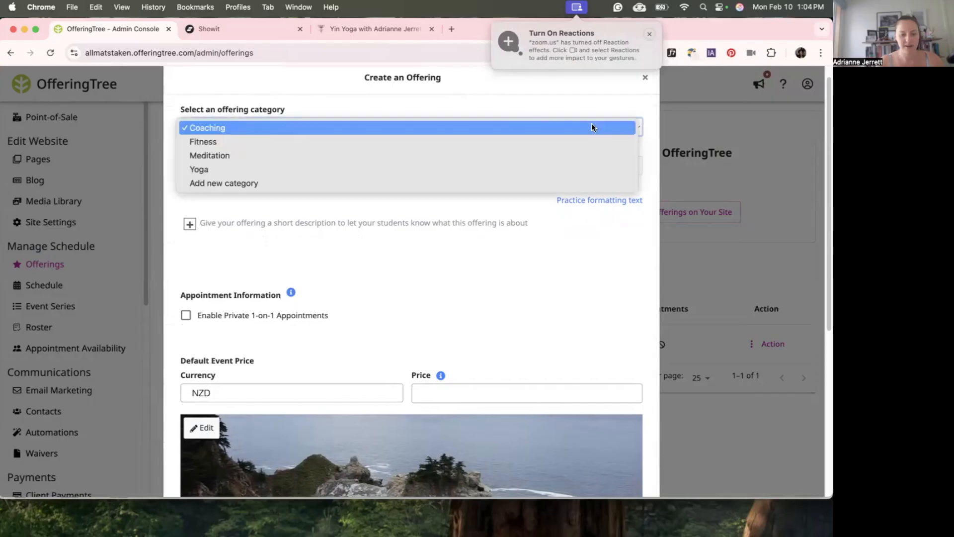
{"action": "left_click", "coordinate": [298, 252]}
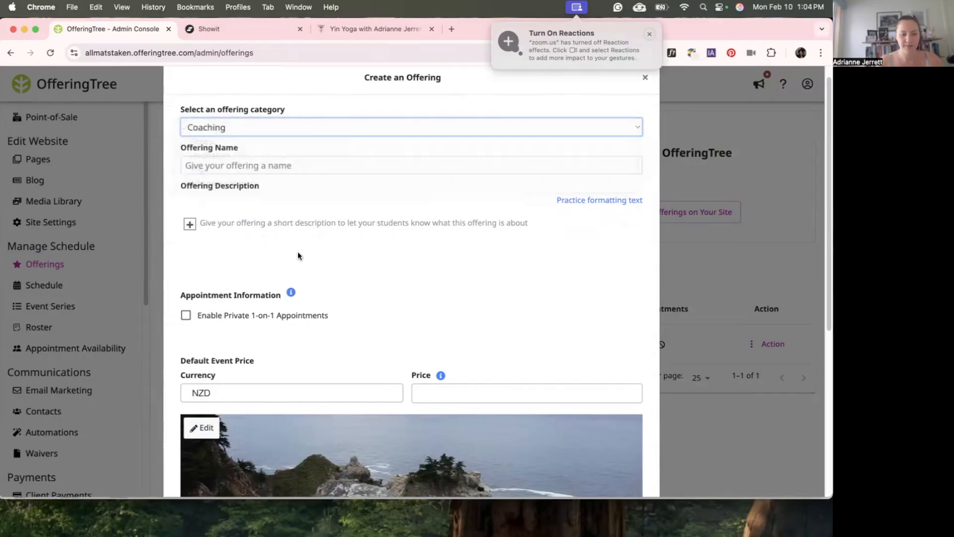
- Look through the new offering's fields and try to create it with the name, description and price left blank
{"action": "left_click", "coordinate": [340, 172]}
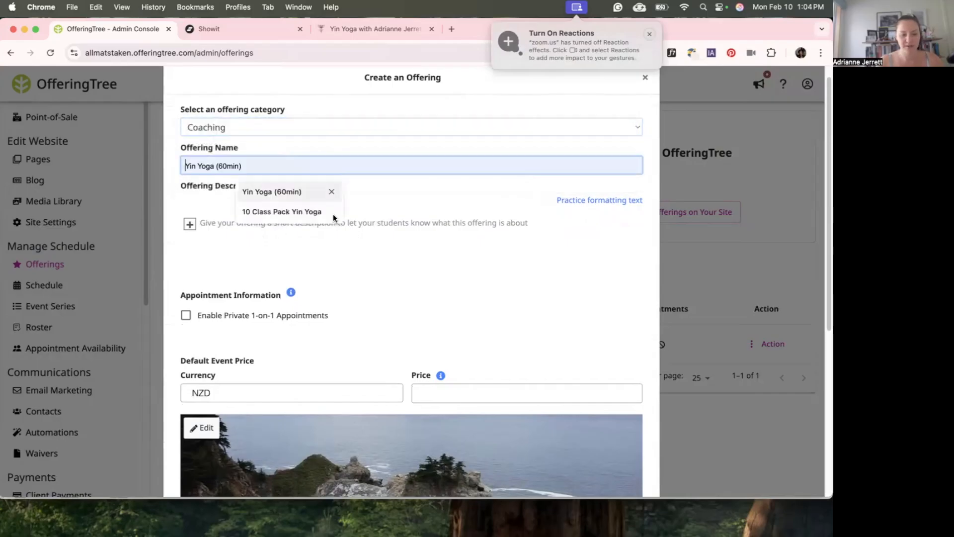
{"action": "left_click", "coordinate": [279, 250]}
{"action": "scroll", "coordinate": [286, 264], "scroll_direction": "down", "scroll_amount": 5}
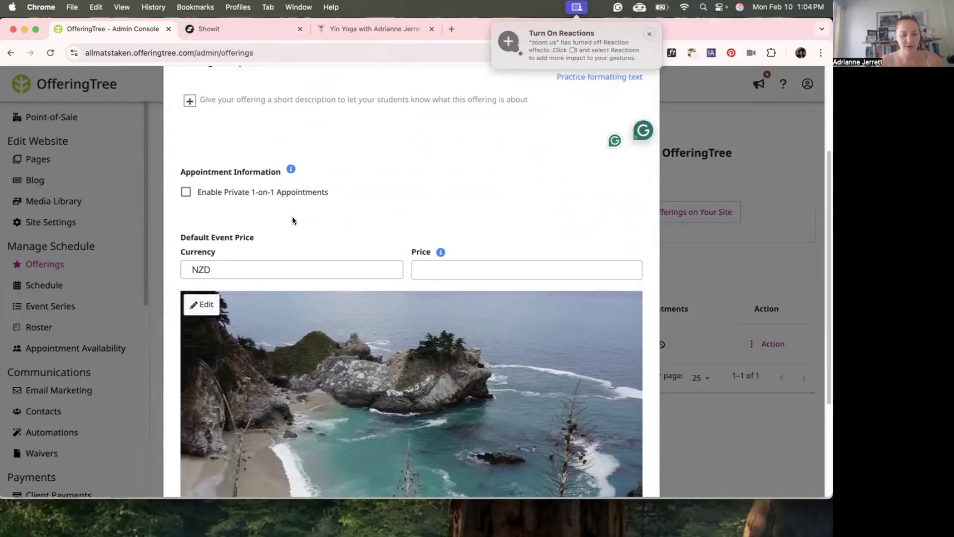
{"action": "scroll", "coordinate": [293, 221], "scroll_direction": "up", "scroll_amount": 5}
{"action": "left_click", "coordinate": [266, 181]}
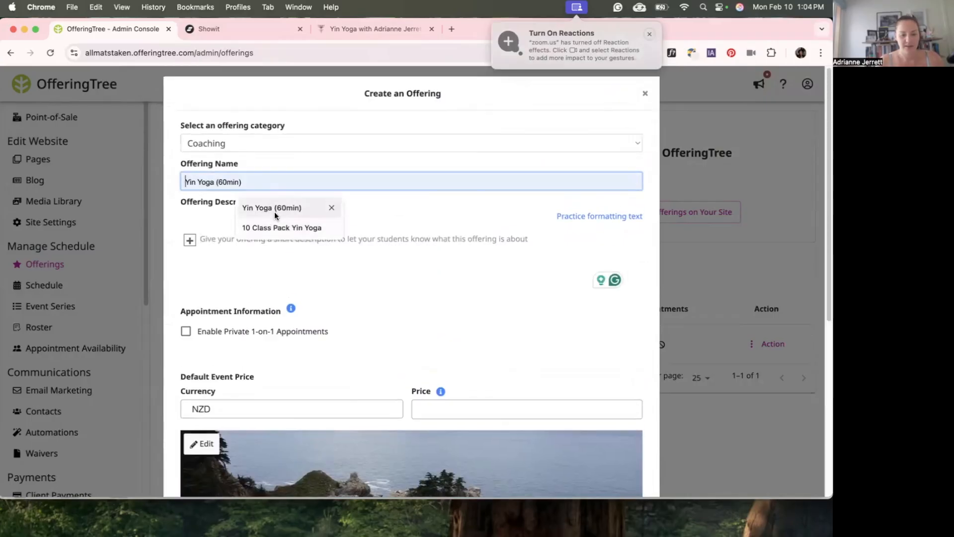
{"action": "left_click", "coordinate": [301, 263]}
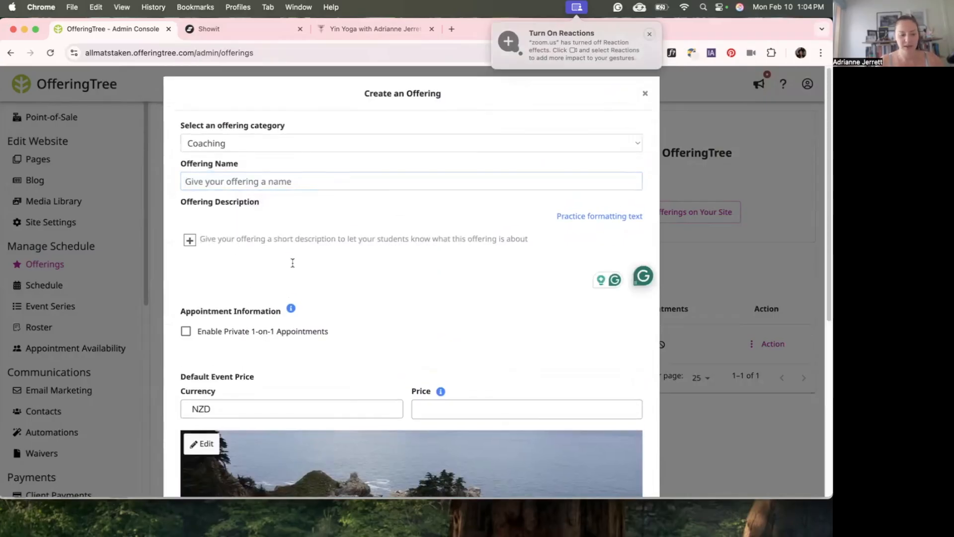
{"action": "scroll", "coordinate": [275, 245], "scroll_direction": "down", "scroll_amount": 1}
{"action": "scroll", "coordinate": [364, 245], "scroll_direction": "down", "scroll_amount": 8}
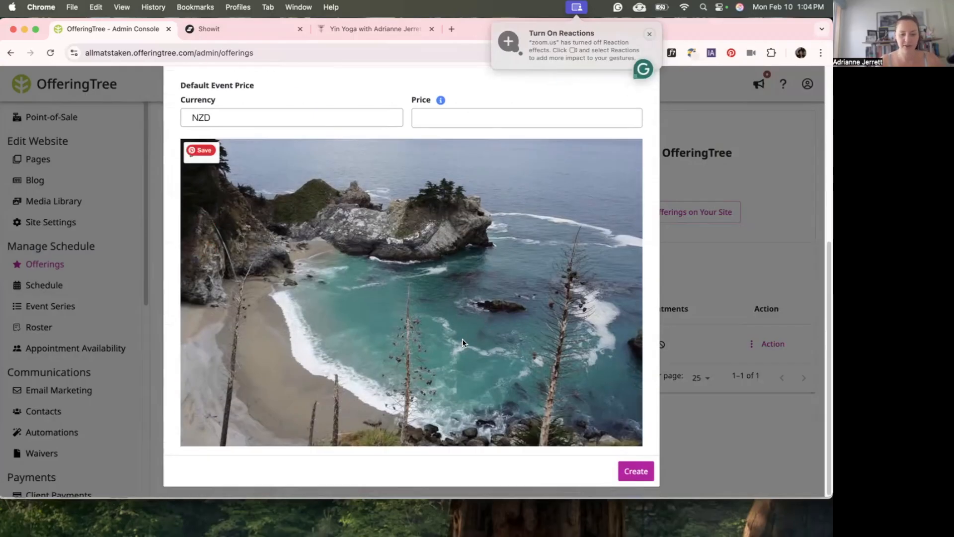
{"action": "left_click", "coordinate": [637, 473]}
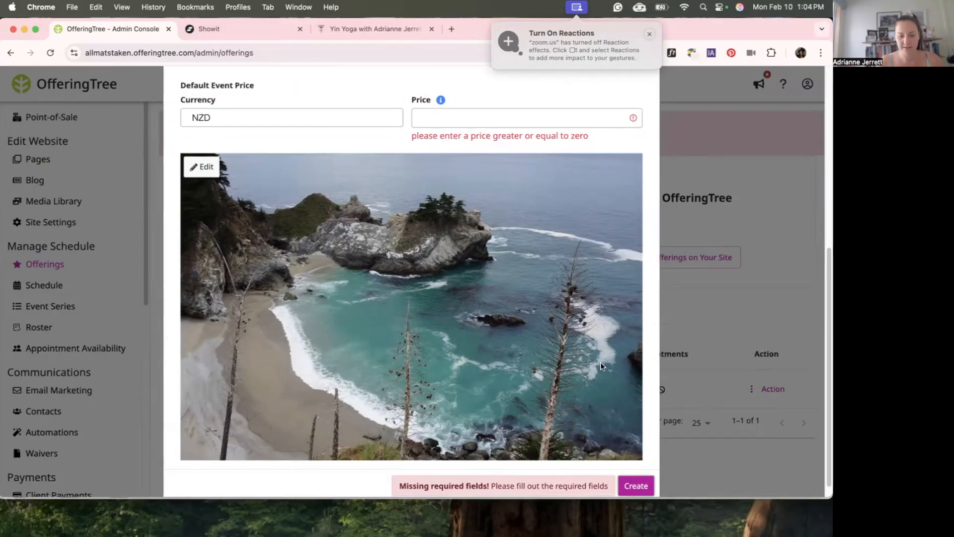
- Name the offering "test", set its default event price to NZD 4 and create it
{"action": "scroll", "coordinate": [550, 248], "scroll_direction": "up", "scroll_amount": 10}
{"action": "left_click", "coordinate": [590, 184]}
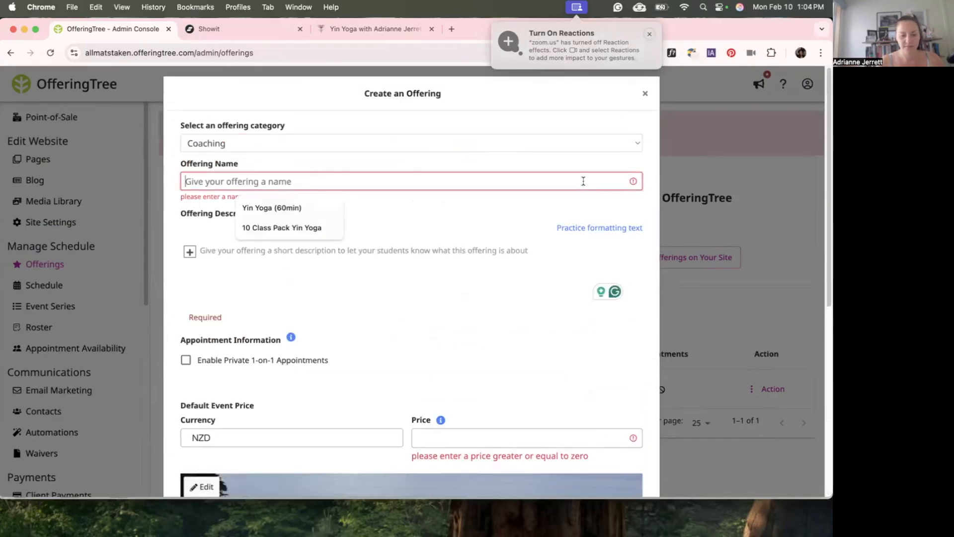
{"action": "type", "text": "test"}
{"action": "left_click", "coordinate": [453, 422]}
{"action": "type", "text": "4"}
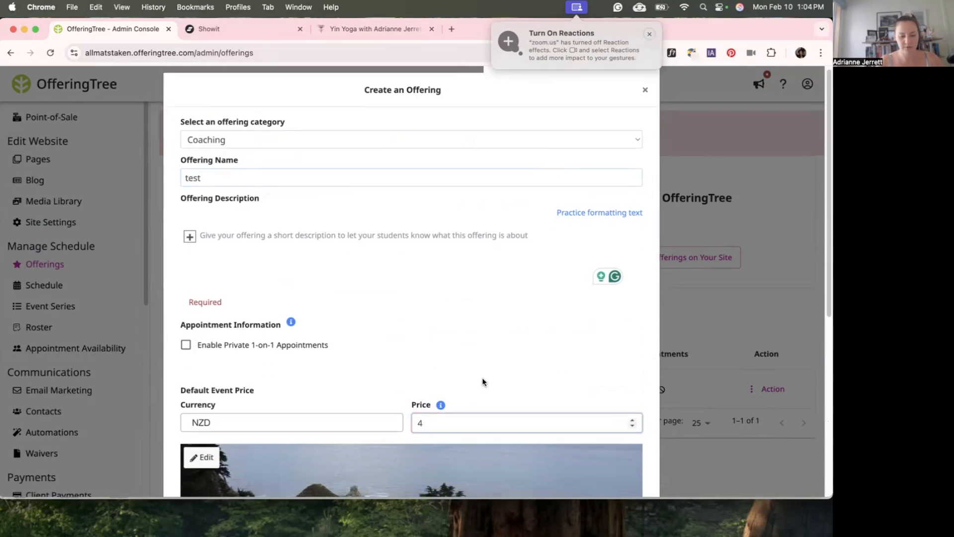
{"action": "scroll", "coordinate": [482, 377], "scroll_direction": "down", "scroll_amount": 10}
{"action": "left_click", "coordinate": [630, 478]}
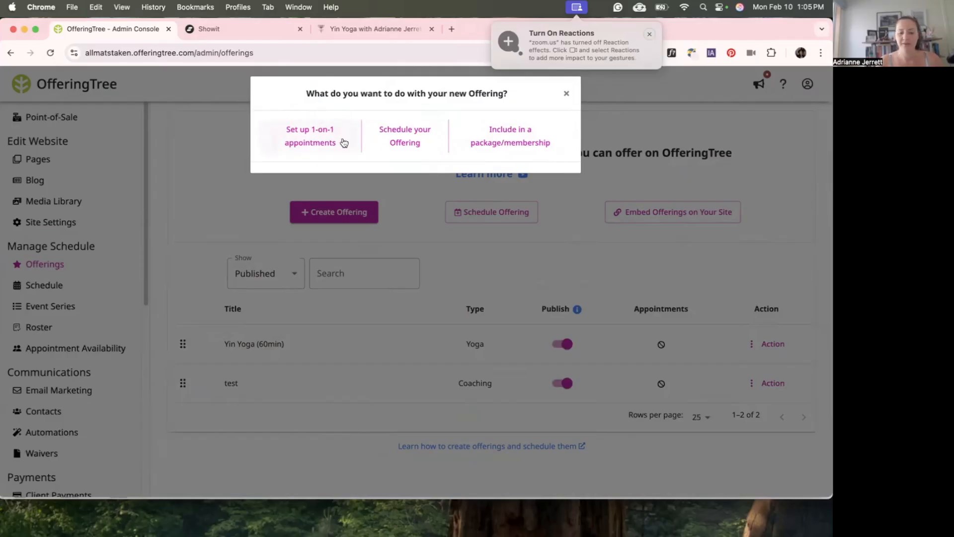
- Go on to schedule the new offering and start a one-time or recurring offering event on Thursday, February 13
{"action": "left_click", "coordinate": [408, 143]}
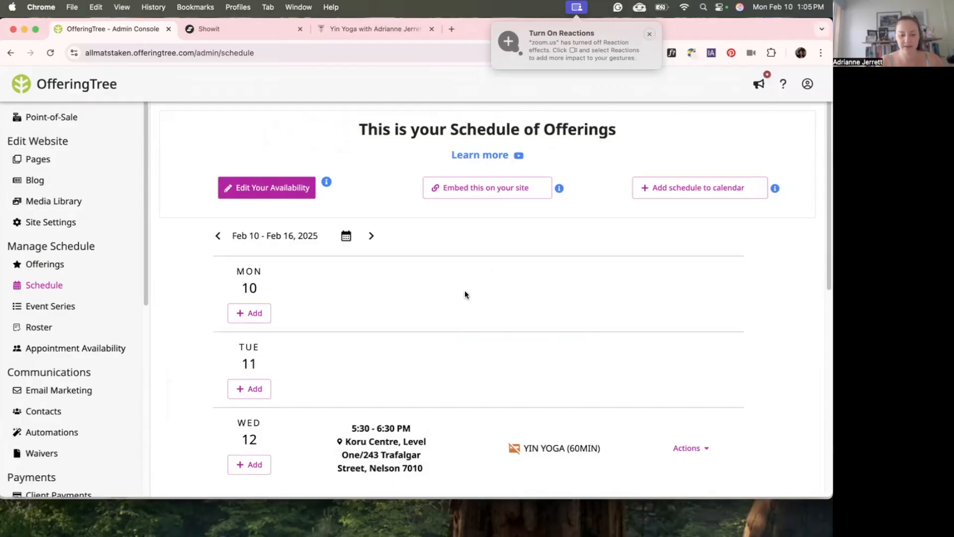
{"action": "scroll", "coordinate": [458, 291], "scroll_direction": "down", "scroll_amount": 5}
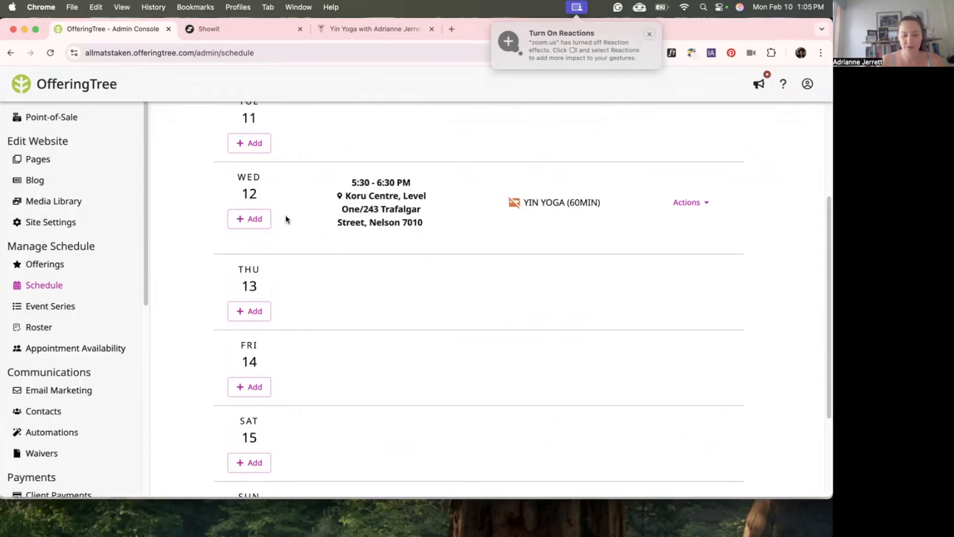
{"action": "left_click", "coordinate": [240, 312]}
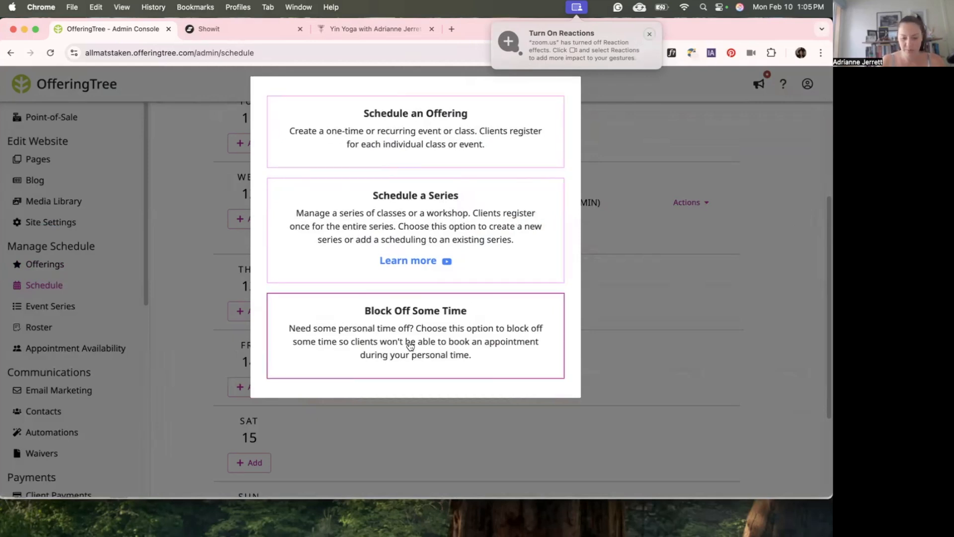
{"action": "left_click", "coordinate": [438, 151]}
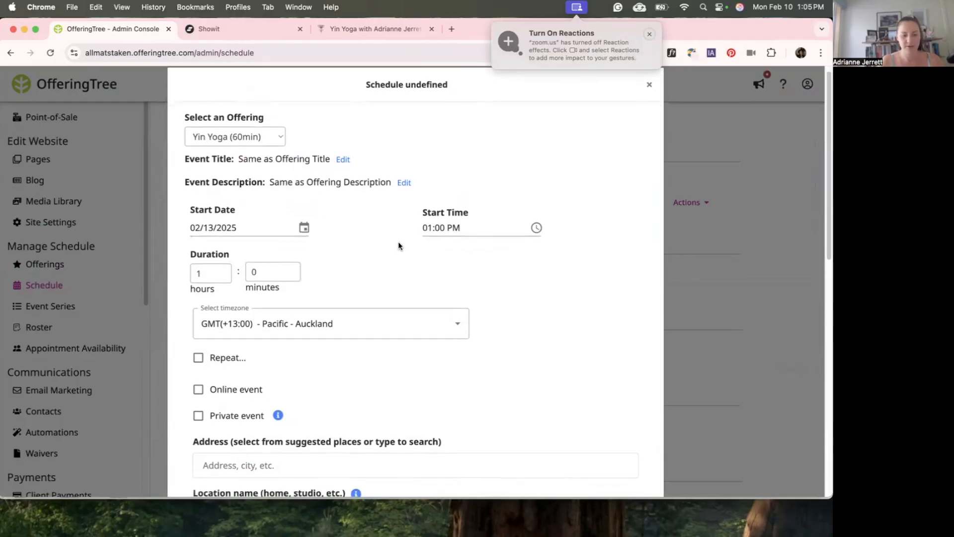
- Review the event form's date, location, registration and payment settings, and close it without creating the event
{"action": "scroll", "coordinate": [291, 183], "scroll_direction": "down", "scroll_amount": 3}
{"action": "scroll", "coordinate": [411, 168], "scroll_direction": "down", "scroll_amount": 1}
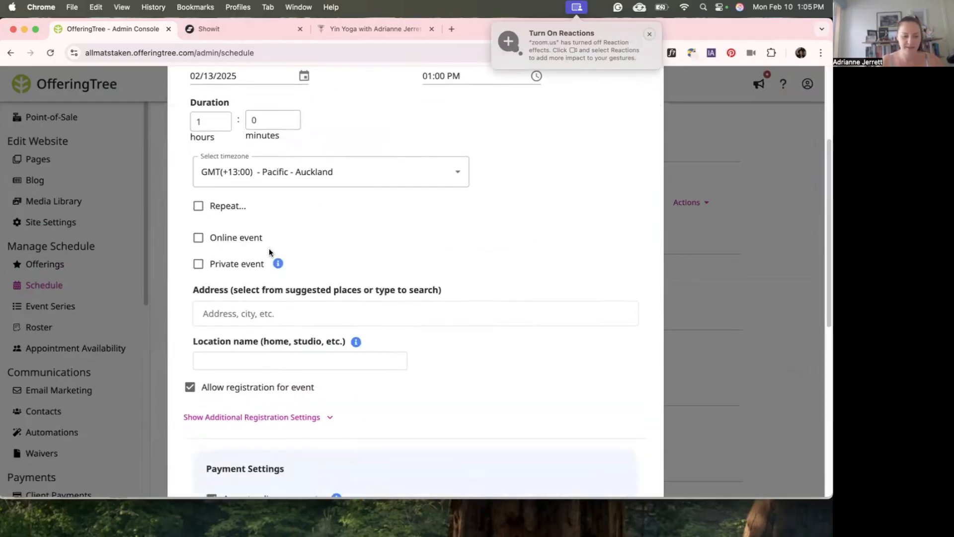
{"action": "scroll", "coordinate": [270, 252], "scroll_direction": "down", "scroll_amount": 2}
{"action": "scroll", "coordinate": [383, 330], "scroll_direction": "down", "scroll_amount": 6}
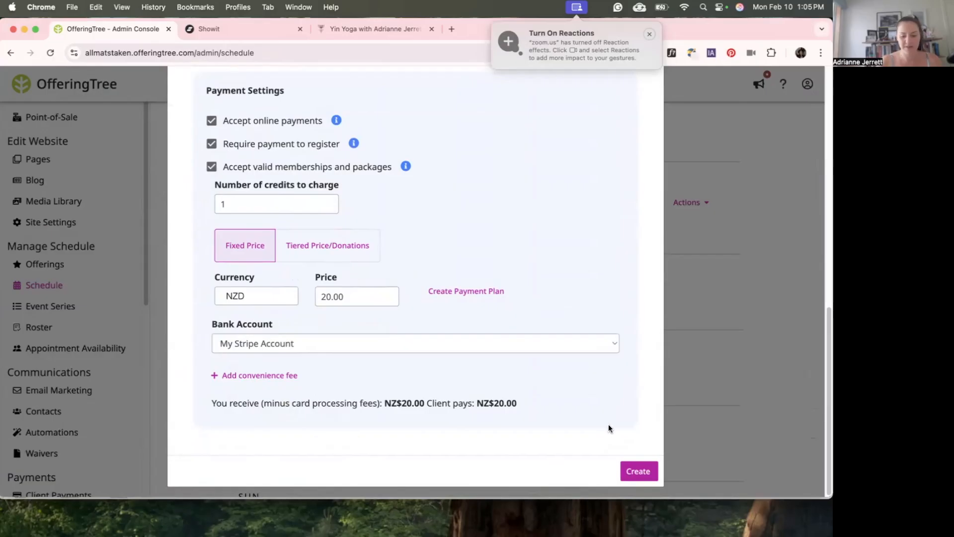
{"action": "scroll", "coordinate": [555, 350], "scroll_direction": "up", "scroll_amount": 10}
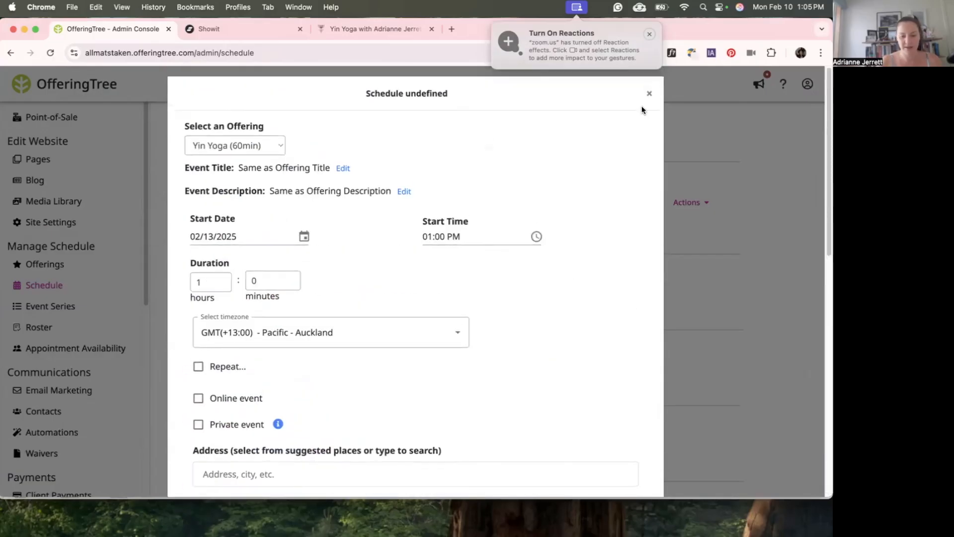
{"action": "left_click", "coordinate": [648, 94]}
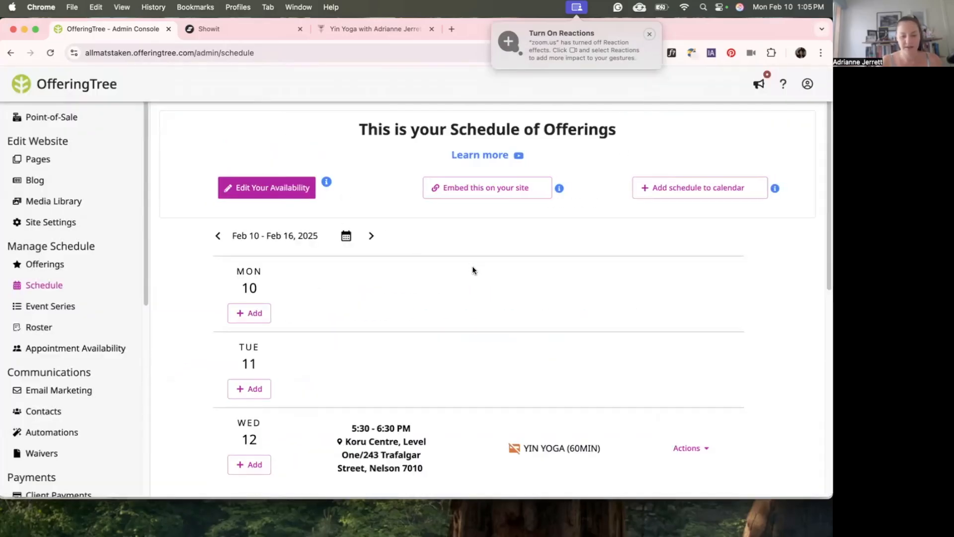
- Switch to the live yoga website and open its class booking page from the home page
{"action": "scroll", "coordinate": [472, 269], "scroll_direction": "down", "scroll_amount": 4}
{"action": "scroll", "coordinate": [403, 276], "scroll_direction": "up", "scroll_amount": 2}
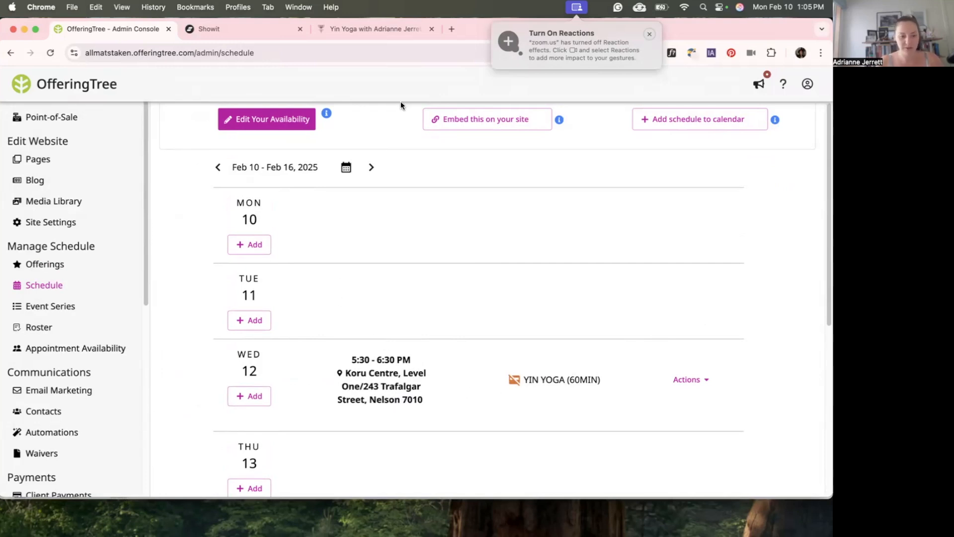
{"action": "left_click", "coordinate": [315, 35]}
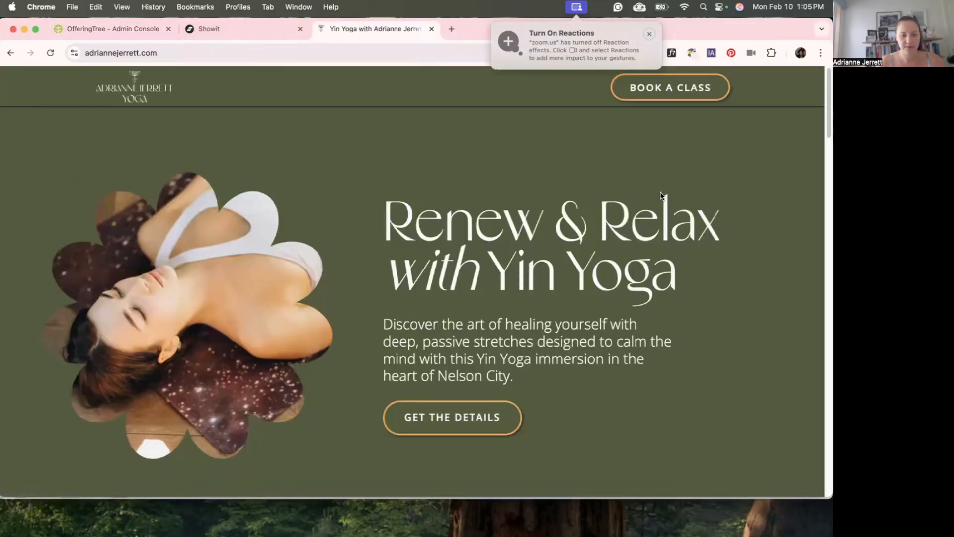
{"action": "scroll", "coordinate": [660, 192], "scroll_direction": "down", "scroll_amount": 3}
{"action": "scroll", "coordinate": [672, 228], "scroll_direction": "down", "scroll_amount": 10}
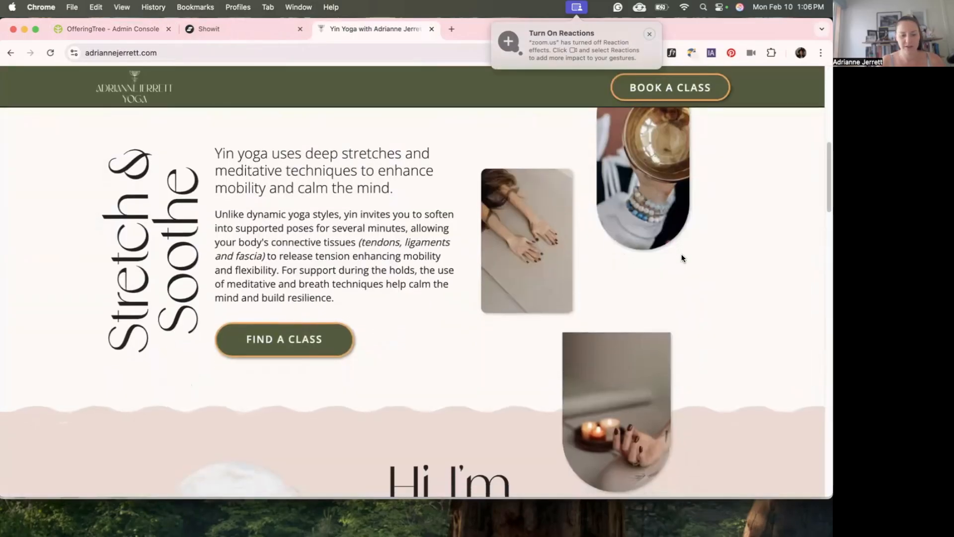
{"action": "scroll", "coordinate": [677, 258], "scroll_direction": "down", "scroll_amount": 15}
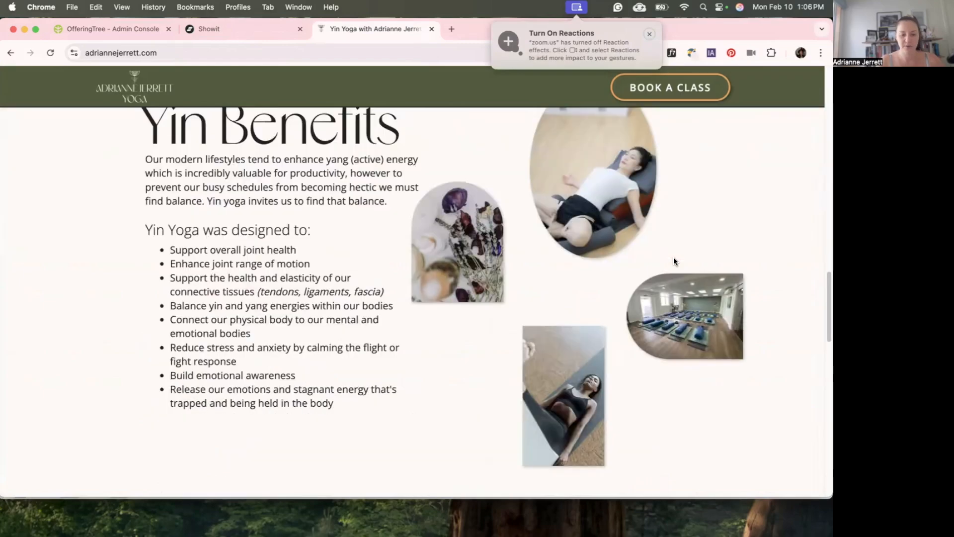
{"action": "scroll", "coordinate": [672, 257], "scroll_direction": "down", "scroll_amount": 5}
{"action": "left_click", "coordinate": [491, 438]}
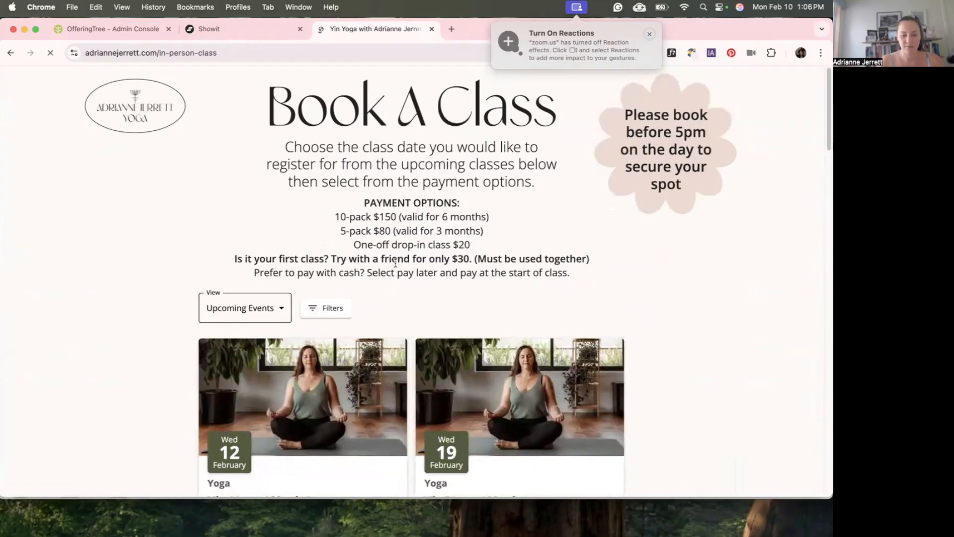
- Examine the embedded list of upcoming Yin Yoga classes on the Book A Class page
{"action": "scroll", "coordinate": [527, 292], "scroll_direction": "down", "scroll_amount": 3}
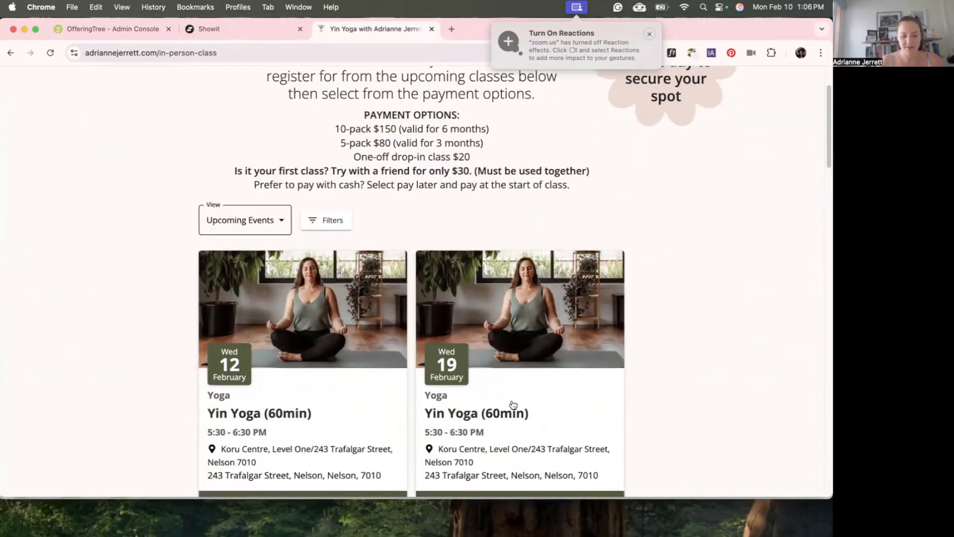
{"action": "scroll", "coordinate": [513, 405], "scroll_direction": "down", "scroll_amount": 20}
{"action": "scroll", "coordinate": [543, 388], "scroll_direction": "down", "scroll_amount": 10}
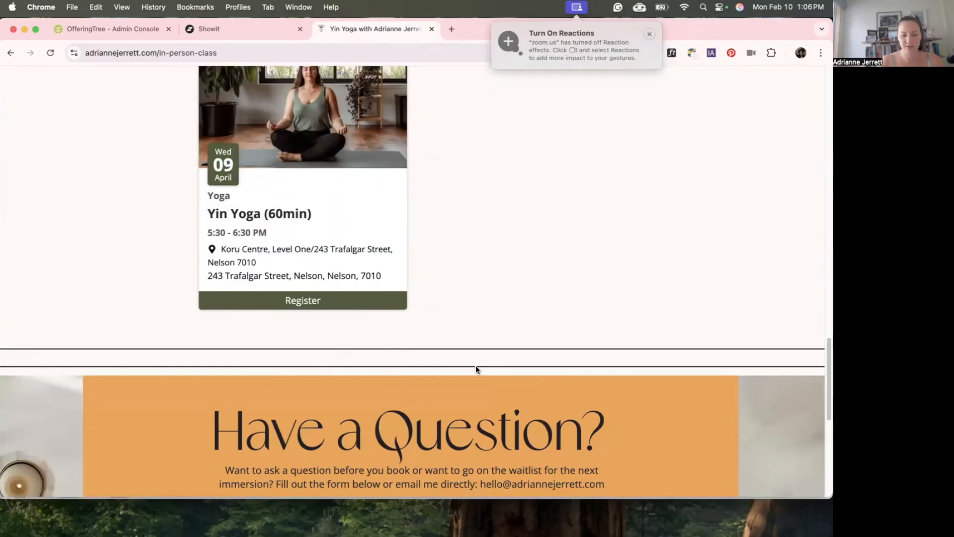
{"action": "scroll", "coordinate": [515, 317], "scroll_direction": "down", "scroll_amount": 1}
{"action": "scroll", "coordinate": [517, 323], "scroll_direction": "up", "scroll_amount": 20}
{"action": "scroll", "coordinate": [518, 329], "scroll_direction": "up", "scroll_amount": 4}
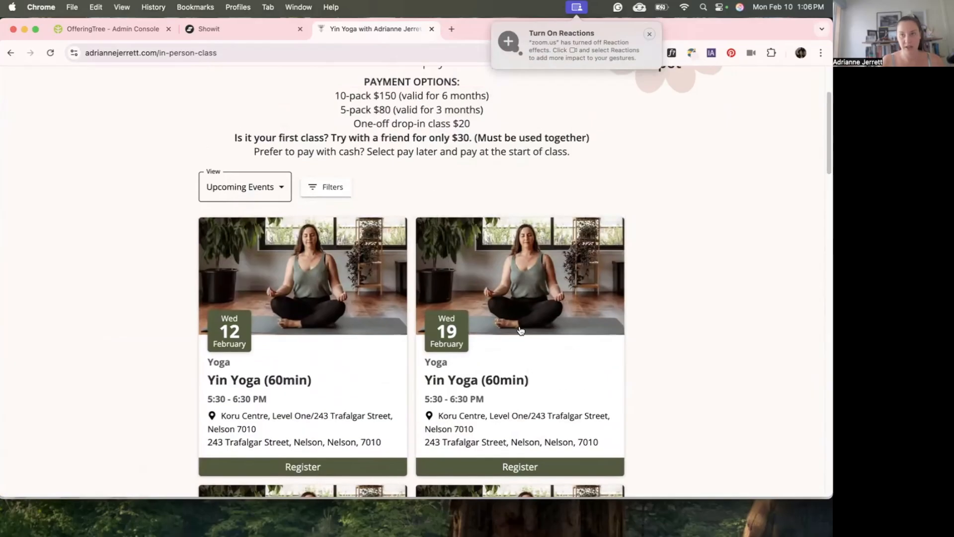
{"action": "scroll", "coordinate": [621, 301], "scroll_direction": "down", "scroll_amount": 1}
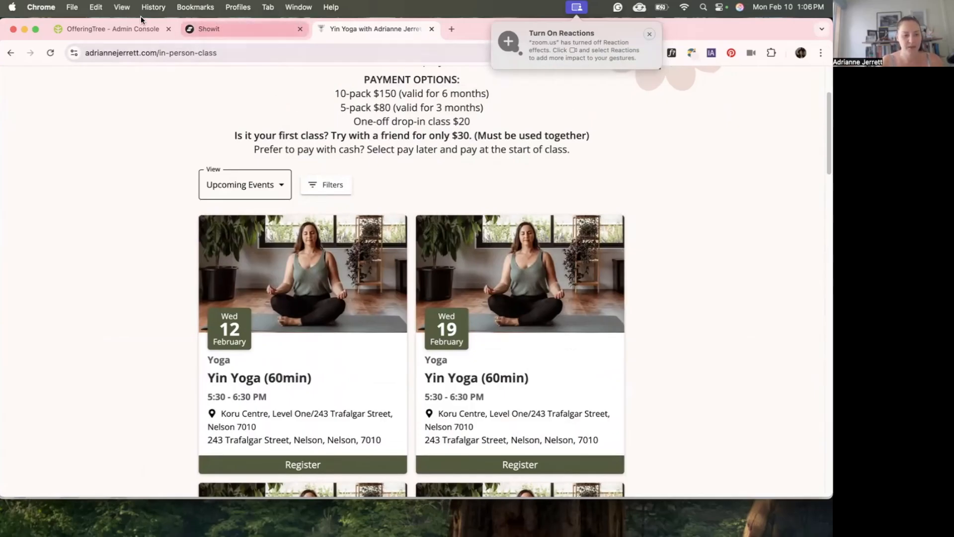
- Return to the OfferingTree schedule and copy its website embed code with the Upcoming Events view and 10 events
{"action": "left_click", "coordinate": [98, 29]}
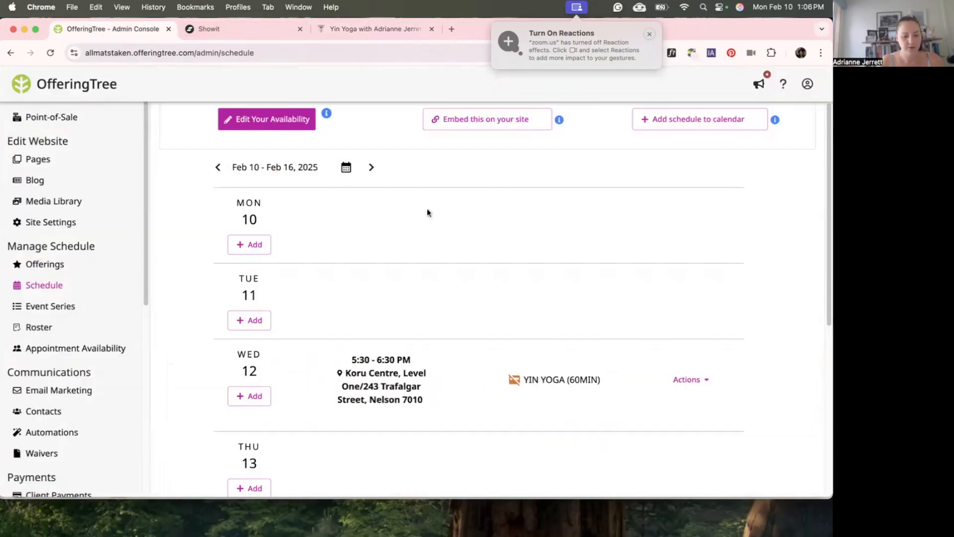
{"action": "left_click", "coordinate": [476, 121]}
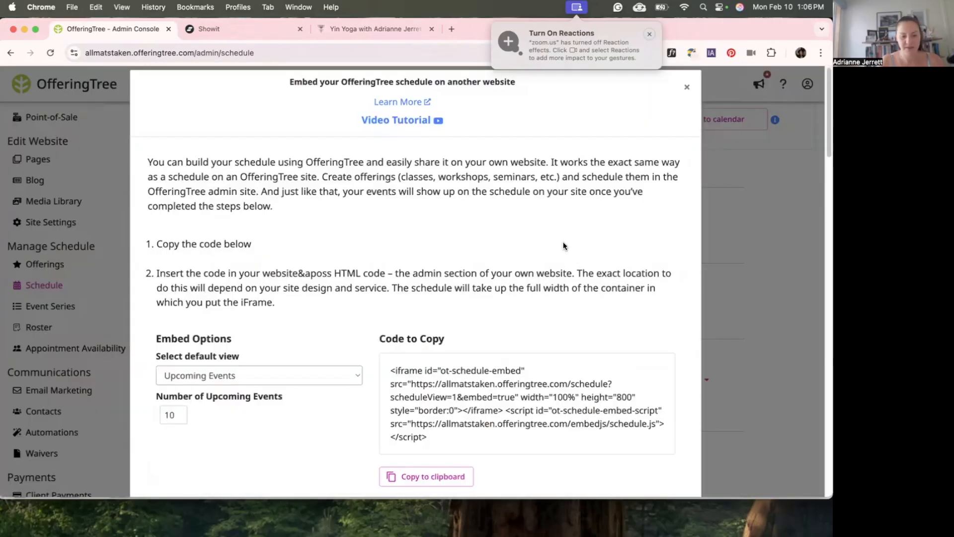
{"action": "scroll", "coordinate": [495, 347], "scroll_direction": "down", "scroll_amount": 4}
{"action": "left_click", "coordinate": [428, 370]}
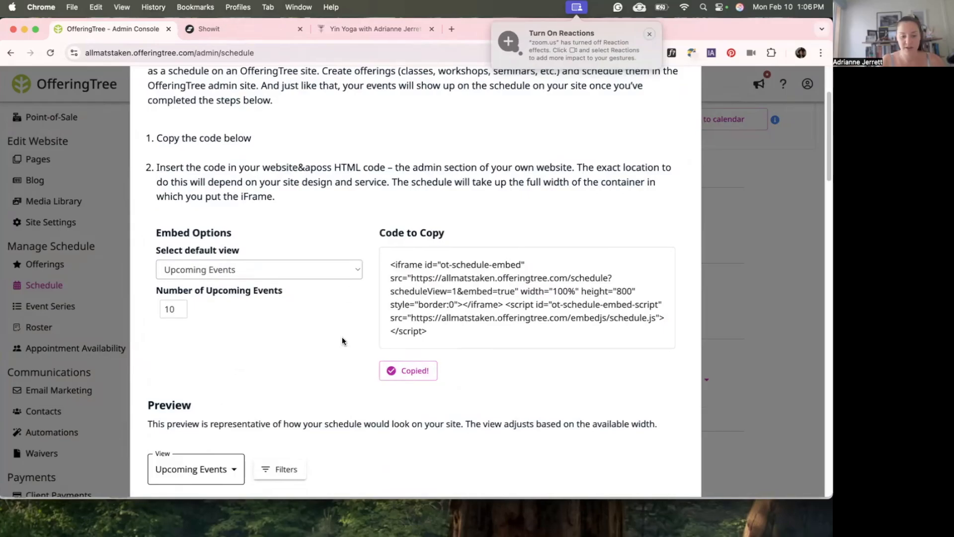
- Switch to the Showit editor and add a new Embed Code element to the In-Person-Class page
{"action": "left_click", "coordinate": [226, 33]}
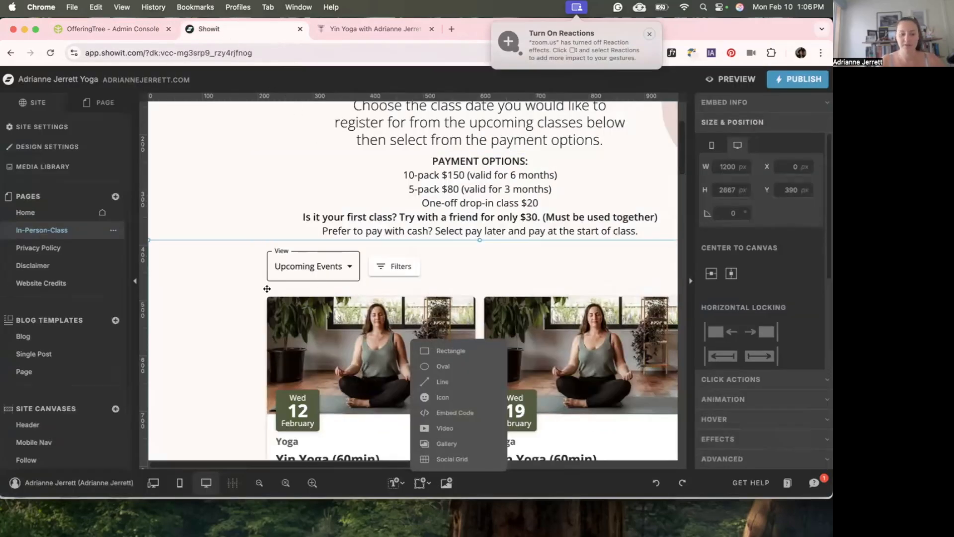
{"action": "scroll", "coordinate": [490, 266], "scroll_direction": "down", "scroll_amount": 20}
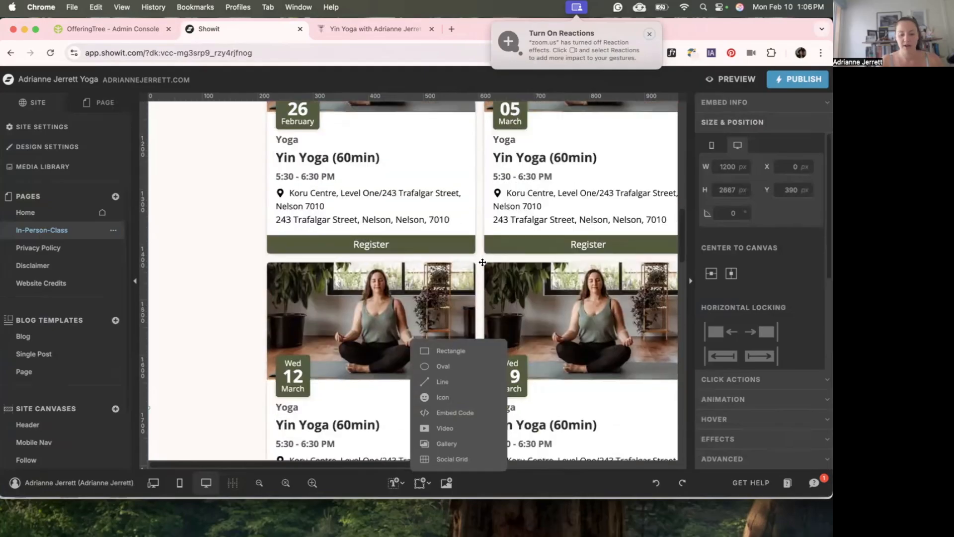
{"action": "scroll", "coordinate": [507, 256], "scroll_direction": "up", "scroll_amount": 10}
{"action": "scroll", "coordinate": [507, 256], "scroll_direction": "down", "scroll_amount": 5}
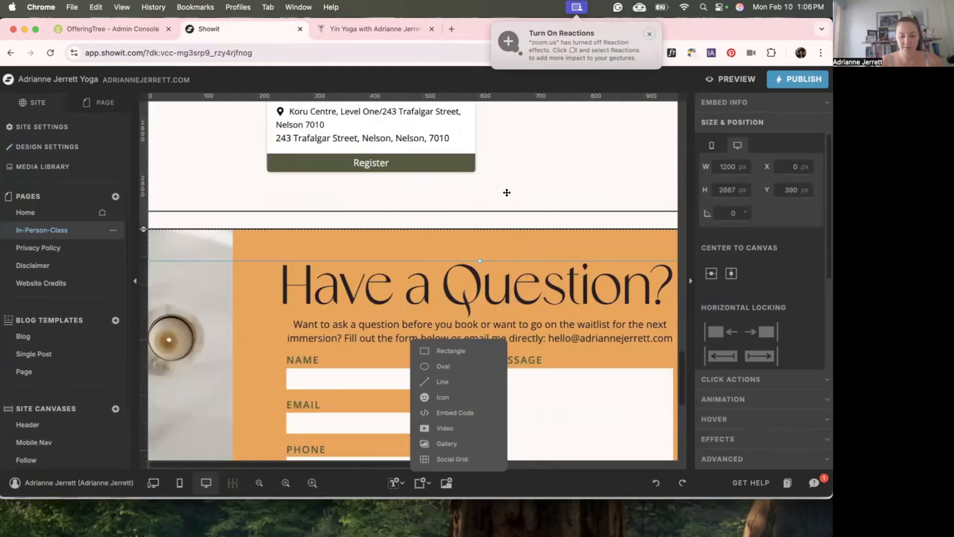
{"action": "left_click", "coordinate": [431, 487]}
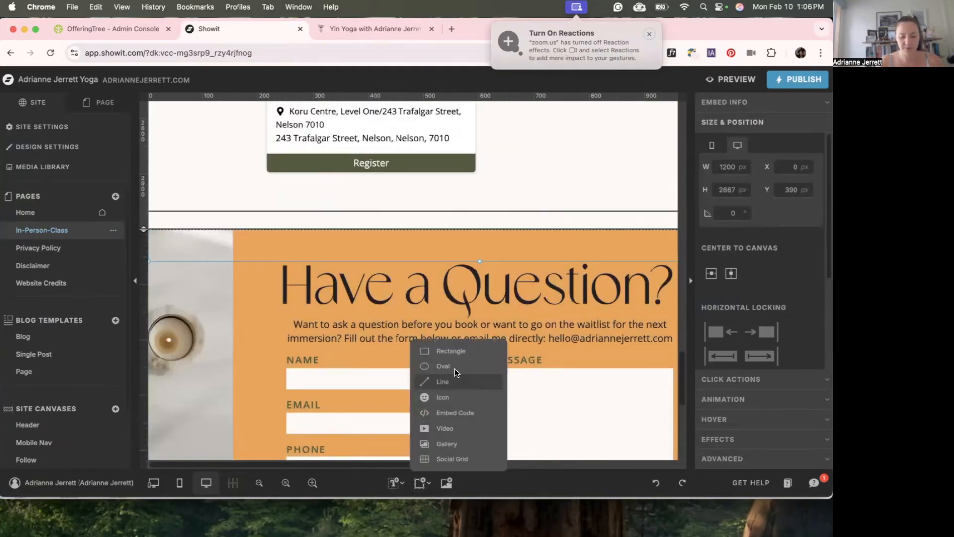
{"action": "left_click", "coordinate": [456, 413]}
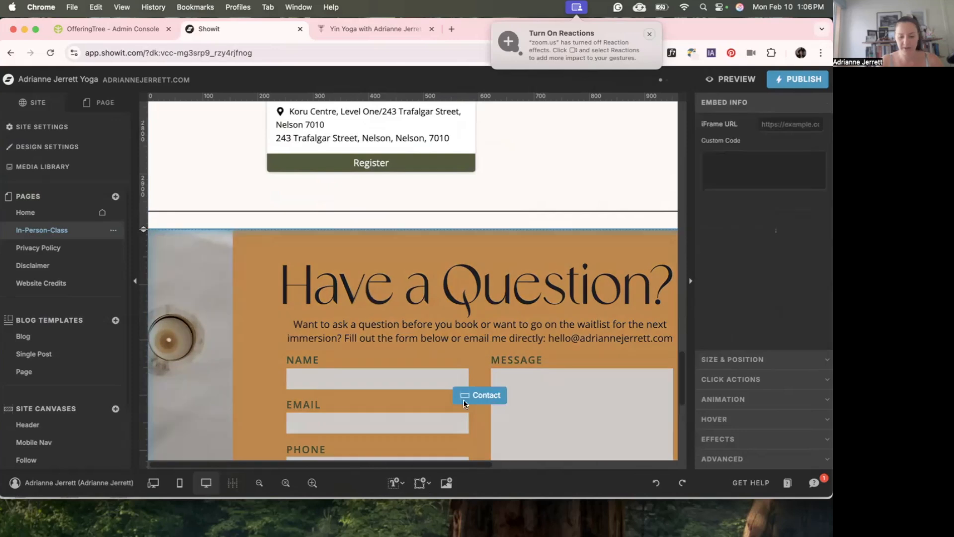
- Open the custom code of the existing schedule embed, examine its iframe and script lines, and save it
{"action": "double_click", "coordinate": [499, 206]}
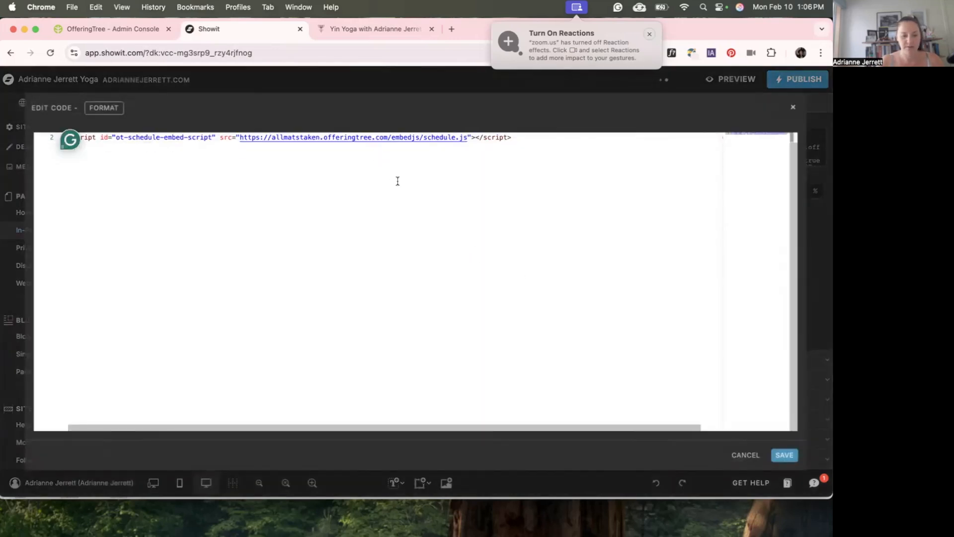
{"action": "scroll", "coordinate": [398, 181], "scroll_direction": "up", "scroll_amount": 1}
{"action": "left_click", "coordinate": [520, 150]}
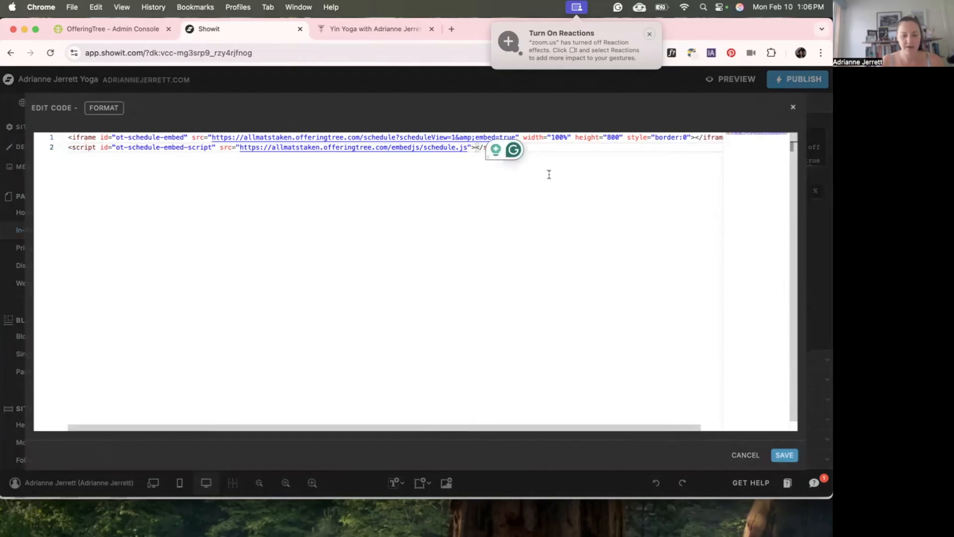
{"action": "left_click", "coordinate": [785, 455]}
- Undo the latest page edits, including the insertion of the blank embed element
{"action": "scroll", "coordinate": [572, 334], "scroll_direction": "down", "scroll_amount": 5}
{"action": "scroll", "coordinate": [566, 284], "scroll_direction": "up", "scroll_amount": 10}
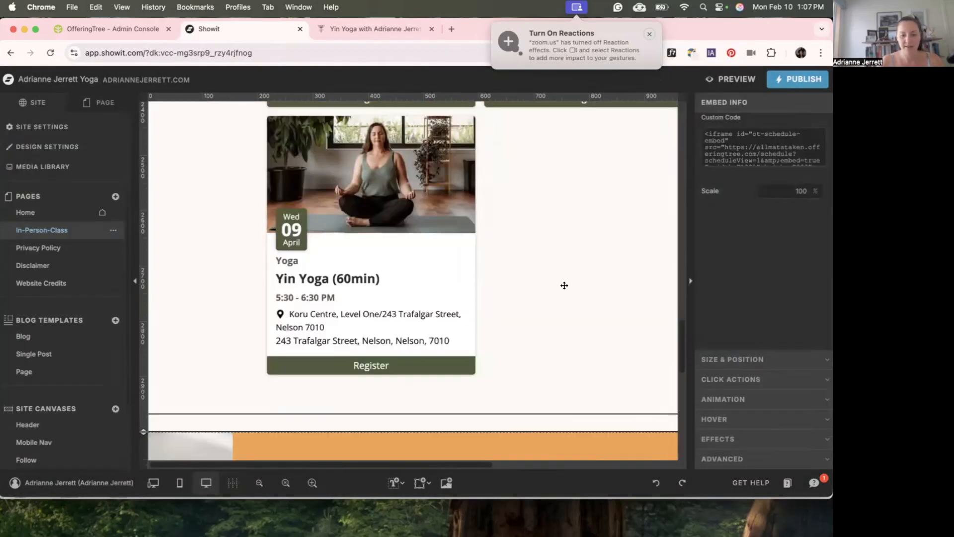
{"action": "key", "text": "super+z"}
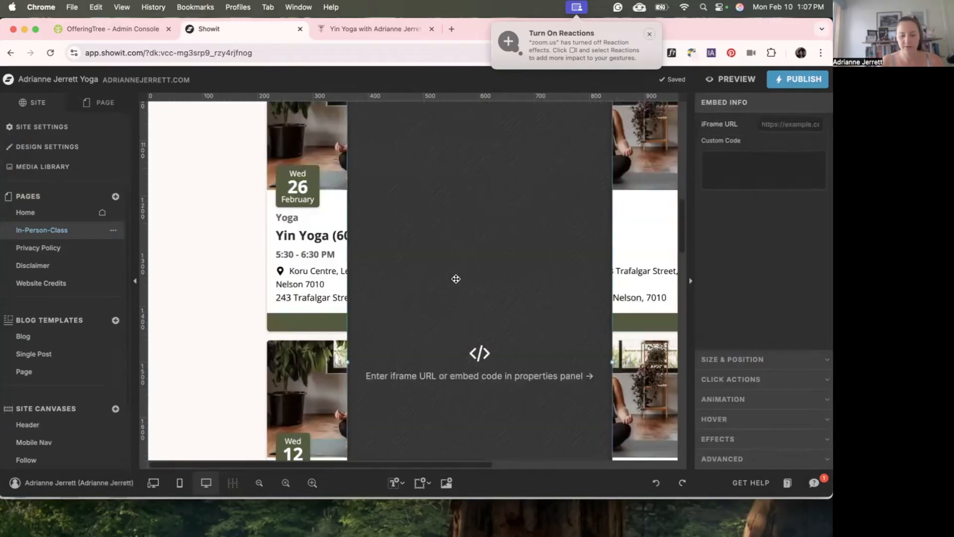
{"action": "key", "text": "super+z"}
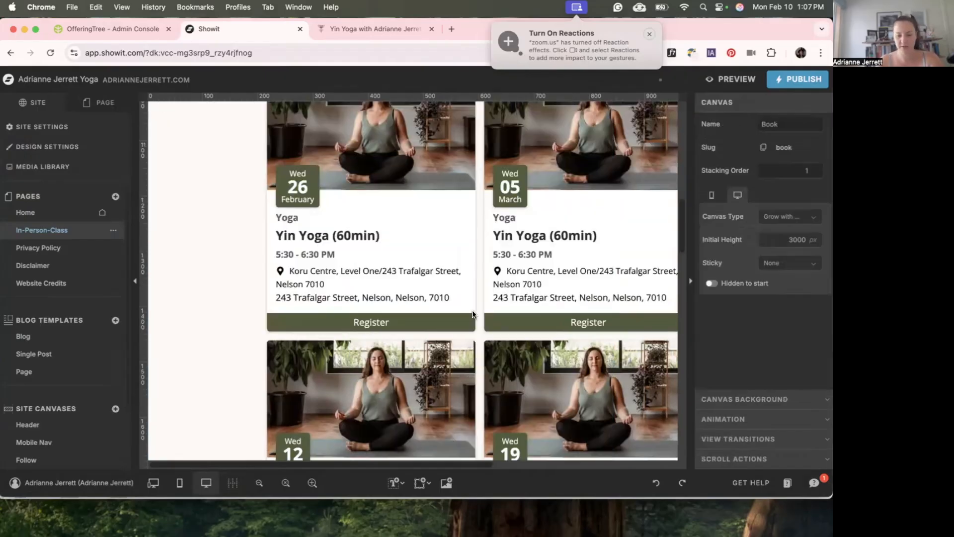
- Zoom out the canvas, select the schedule embed, and examine its class listings on the Book A Class page
{"action": "scroll", "coordinate": [463, 303], "scroll_direction": "down", "scroll_amount": 6}
{"action": "scroll", "coordinate": [463, 305], "scroll_direction": "up", "scroll_amount": 14}
{"action": "scroll", "coordinate": [338, 246], "scroll_direction": "up", "scroll_amount": 1}
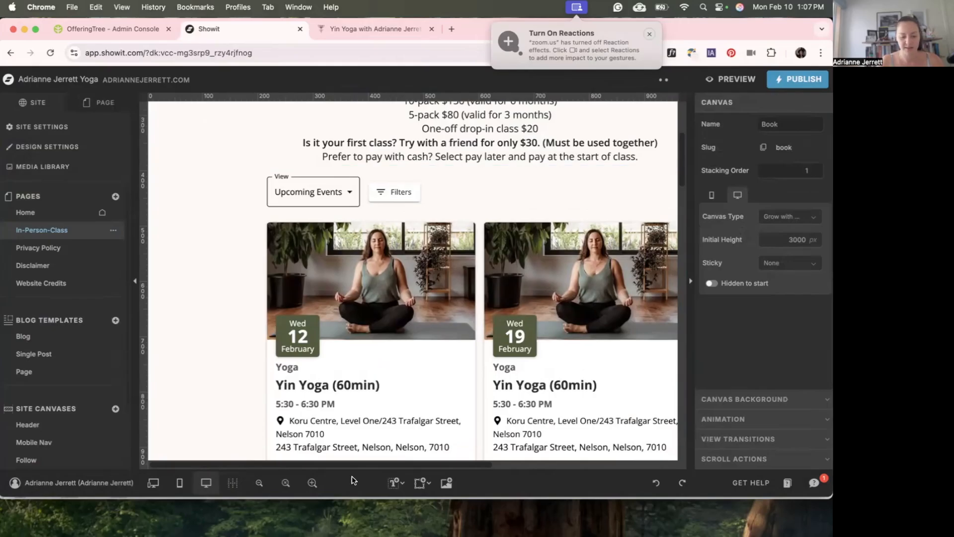
{"action": "left_click", "coordinate": [262, 488]}
{"action": "left_click", "coordinate": [262, 488]}
{"action": "left_click", "coordinate": [261, 487]}
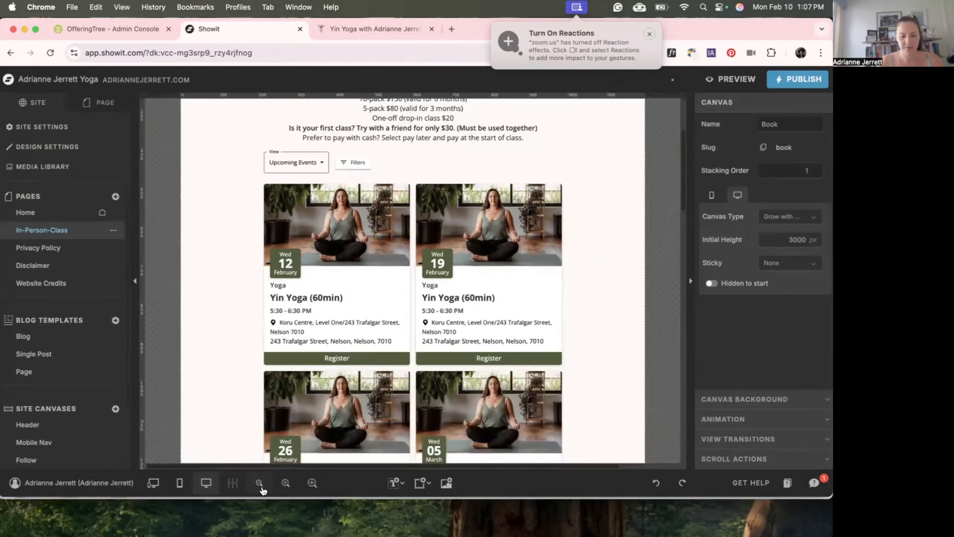
{"action": "left_click", "coordinate": [261, 488]}
{"action": "left_click", "coordinate": [221, 301]}
{"action": "scroll", "coordinate": [495, 233], "scroll_direction": "up", "scroll_amount": 3}
{"action": "scroll", "coordinate": [503, 270], "scroll_direction": "down", "scroll_amount": 14}
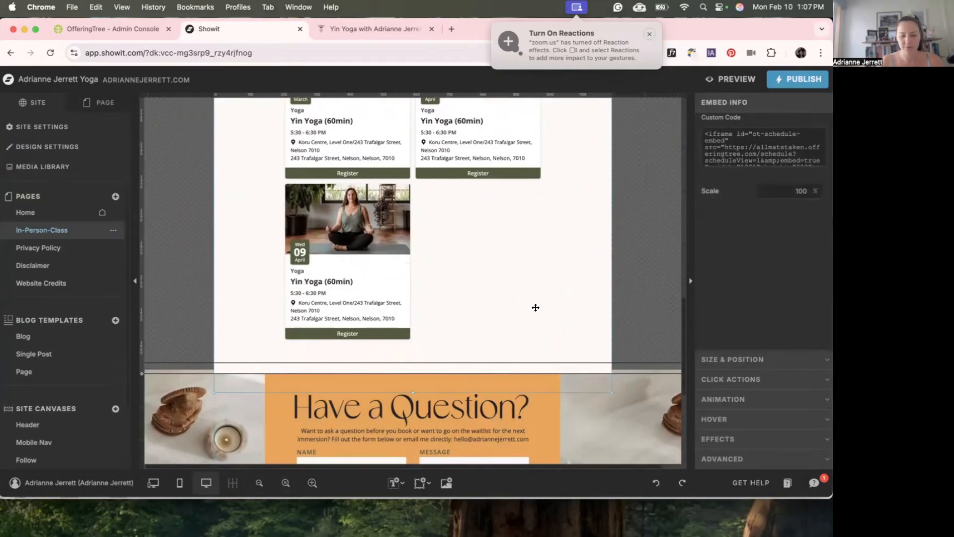
{"action": "scroll", "coordinate": [498, 289], "scroll_direction": "up", "scroll_amount": 6}
{"action": "scroll", "coordinate": [507, 313], "scroll_direction": "up", "scroll_amount": 1}
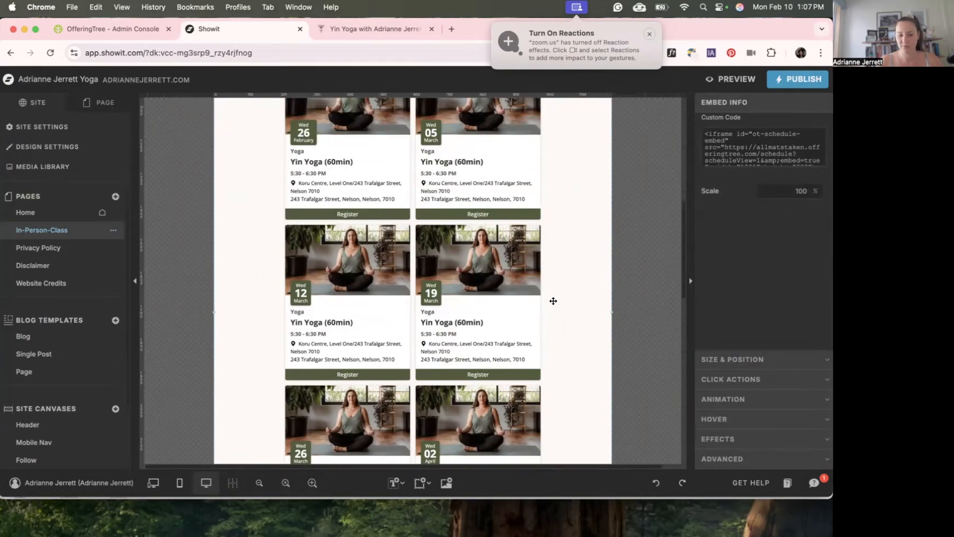
{"action": "scroll", "coordinate": [553, 301], "scroll_direction": "down", "scroll_amount": 2}
{"action": "scroll", "coordinate": [552, 302], "scroll_direction": "up", "scroll_amount": 10}
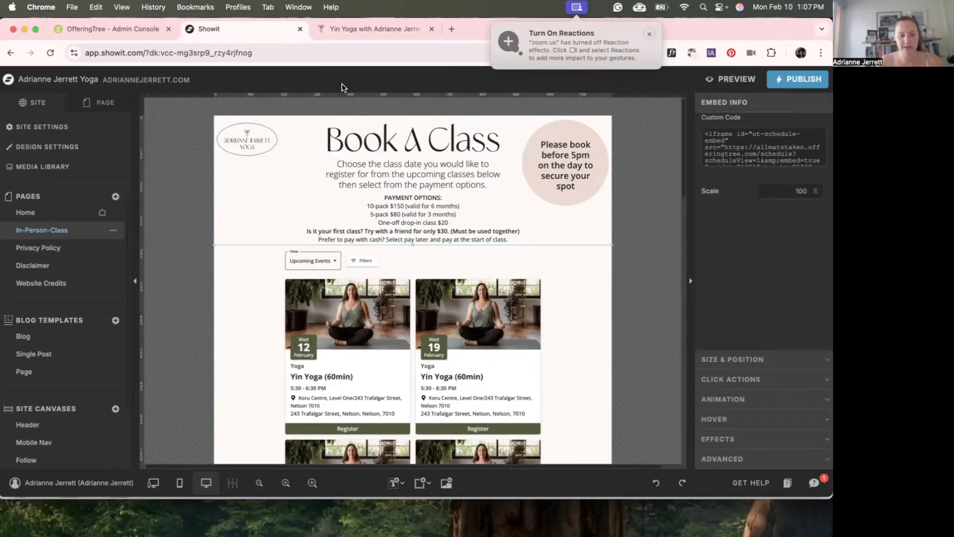
- Return to the OfferingTree schedule embed options, set the default view to Events by Week, and examine the preview
{"action": "left_click", "coordinate": [117, 30]}
{"action": "scroll", "coordinate": [449, 308], "scroll_direction": "down", "scroll_amount": 8}
{"action": "scroll", "coordinate": [450, 312], "scroll_direction": "up", "scroll_amount": 10}
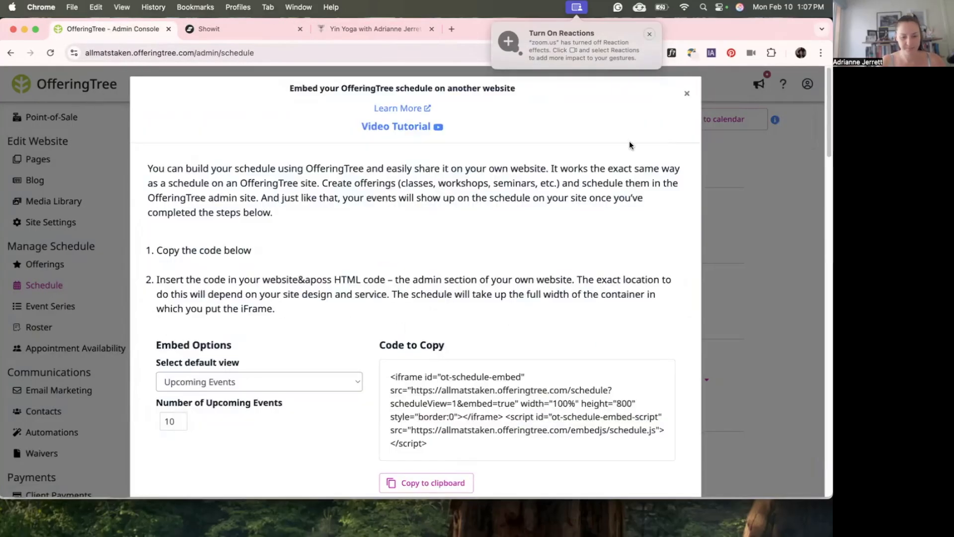
{"action": "scroll", "coordinate": [515, 279], "scroll_direction": "down", "scroll_amount": 7}
{"action": "scroll", "coordinate": [348, 318], "scroll_direction": "down", "scroll_amount": 1}
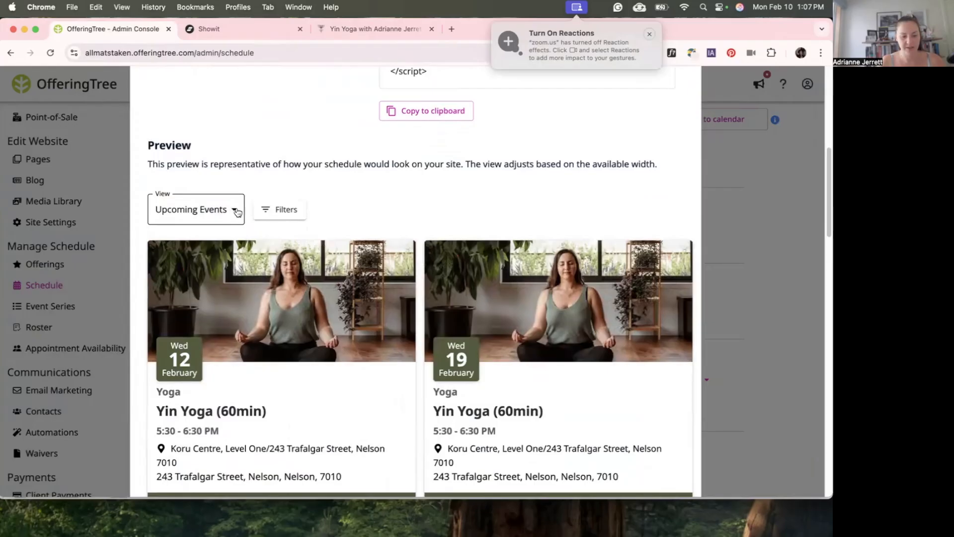
{"action": "scroll", "coordinate": [410, 195], "scroll_direction": "up", "scroll_amount": 8}
{"action": "scroll", "coordinate": [353, 211], "scroll_direction": "down", "scroll_amount": 4}
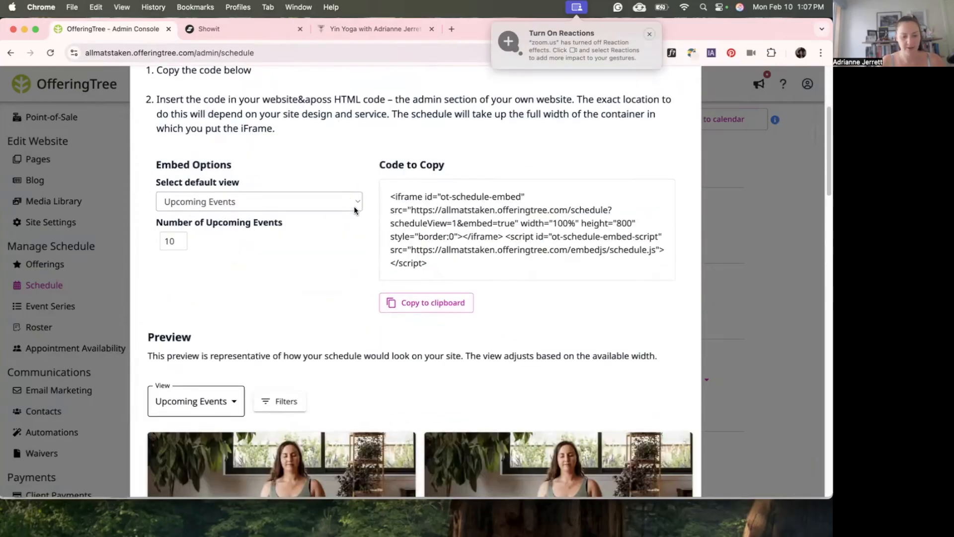
{"action": "left_click", "coordinate": [354, 204]}
{"action": "left_click", "coordinate": [228, 217]}
{"action": "scroll", "coordinate": [308, 281], "scroll_direction": "down", "scroll_amount": 2}
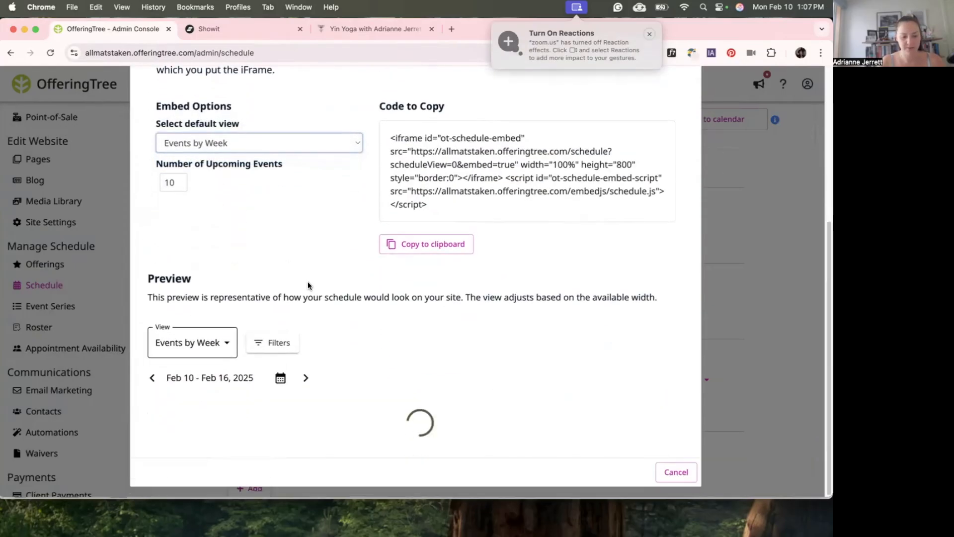
{"action": "scroll", "coordinate": [362, 335], "scroll_direction": "down", "scroll_amount": 6}
{"action": "scroll", "coordinate": [381, 343], "scroll_direction": "up", "scroll_amount": 10}
{"action": "scroll", "coordinate": [382, 343], "scroll_direction": "up", "scroll_amount": 2}
- Set the embed's default view to Events by Day and examine the preview
{"action": "left_click", "coordinate": [341, 378]}
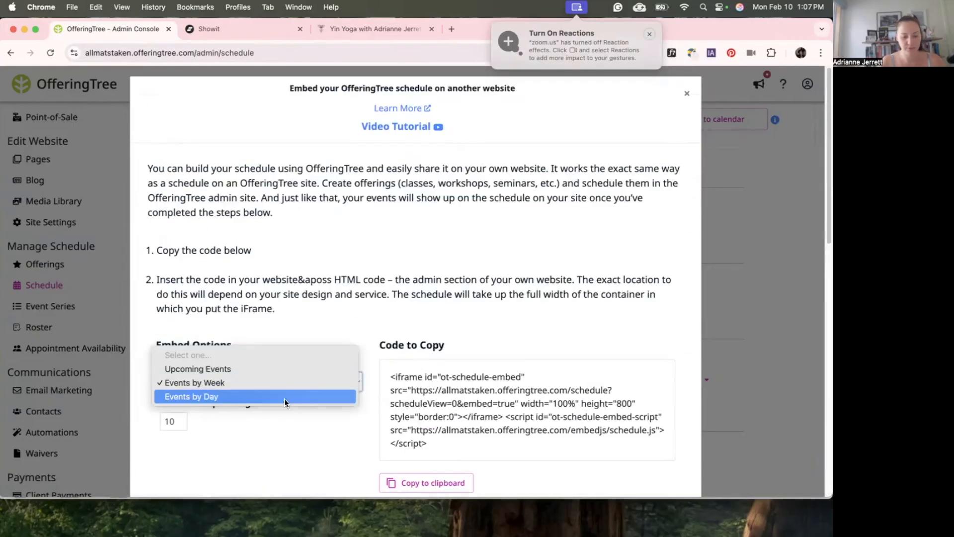
{"action": "left_click", "coordinate": [330, 402]}
{"action": "scroll", "coordinate": [332, 395], "scroll_direction": "down", "scroll_amount": 8}
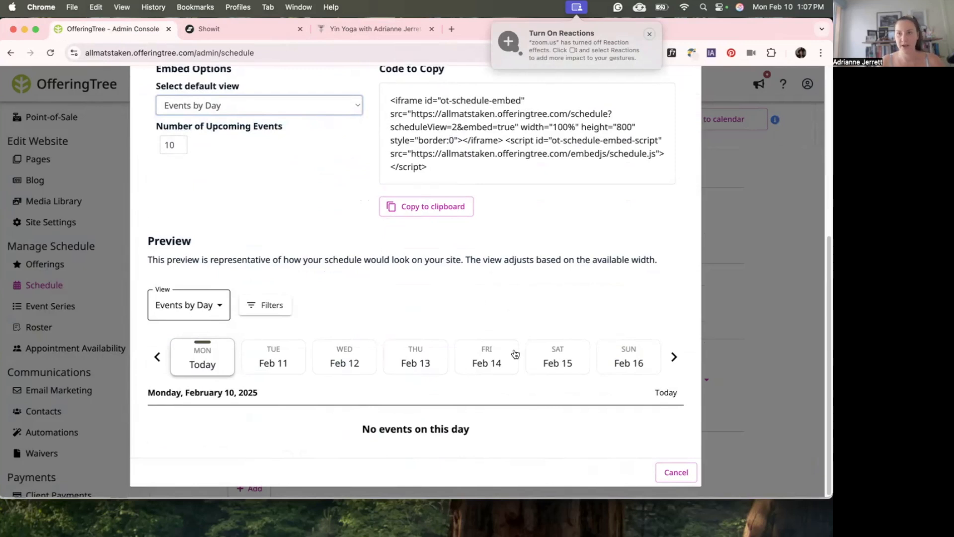
- On the live yoga website, view the class list by week and by day, and restore the Upcoming Events view
{"action": "left_click", "coordinate": [318, 36]}
{"action": "left_click", "coordinate": [278, 183]}
{"action": "left_click", "coordinate": [259, 234]}
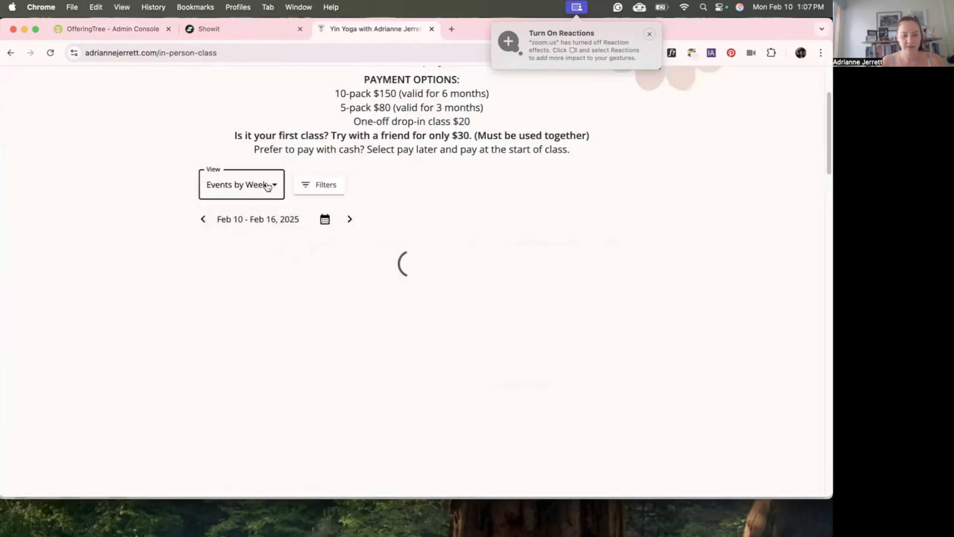
{"action": "left_click", "coordinate": [267, 186]}
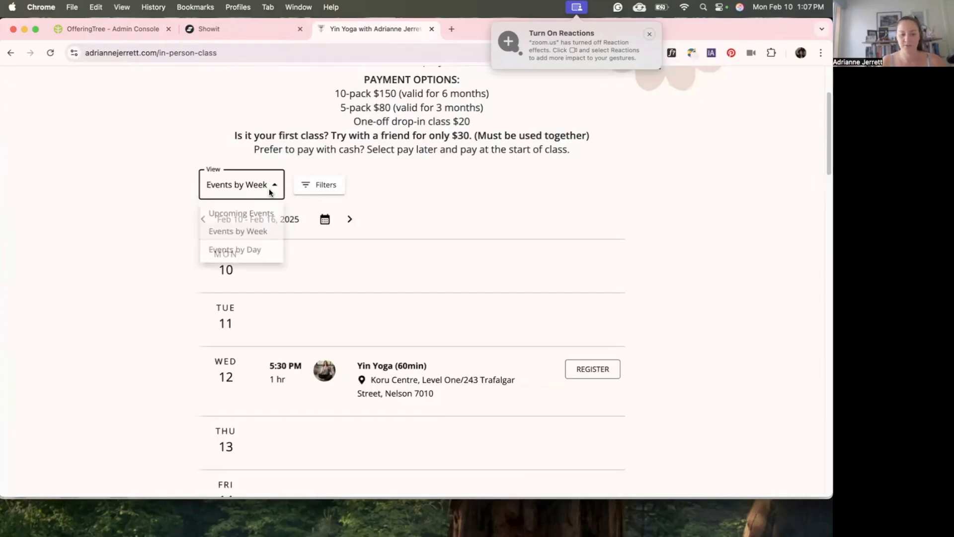
{"action": "left_click", "coordinate": [258, 249]}
{"action": "left_click", "coordinate": [270, 182]}
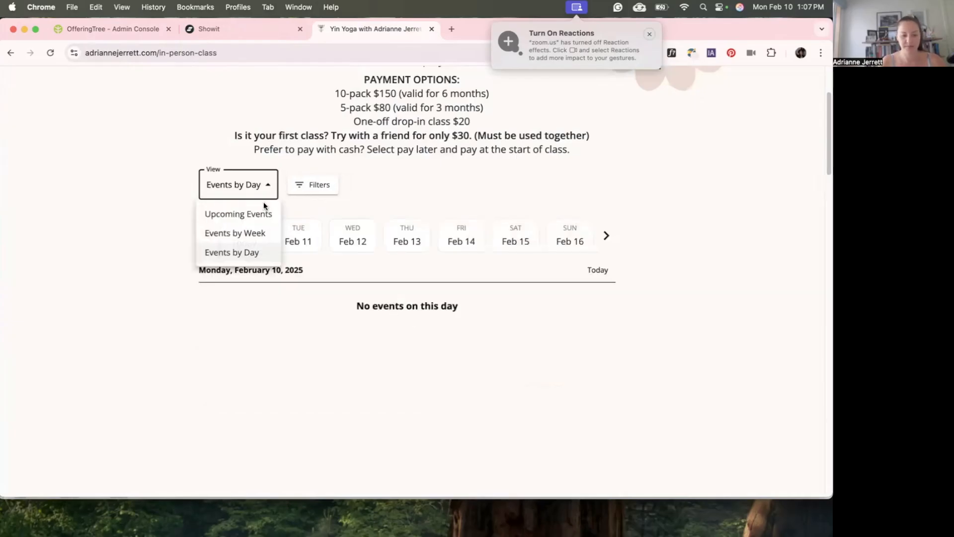
{"action": "left_click", "coordinate": [253, 214]}
- Return to the OfferingTree embed options, set the default view to Upcoming Events, and check the preview
{"action": "left_click", "coordinate": [125, 31]}
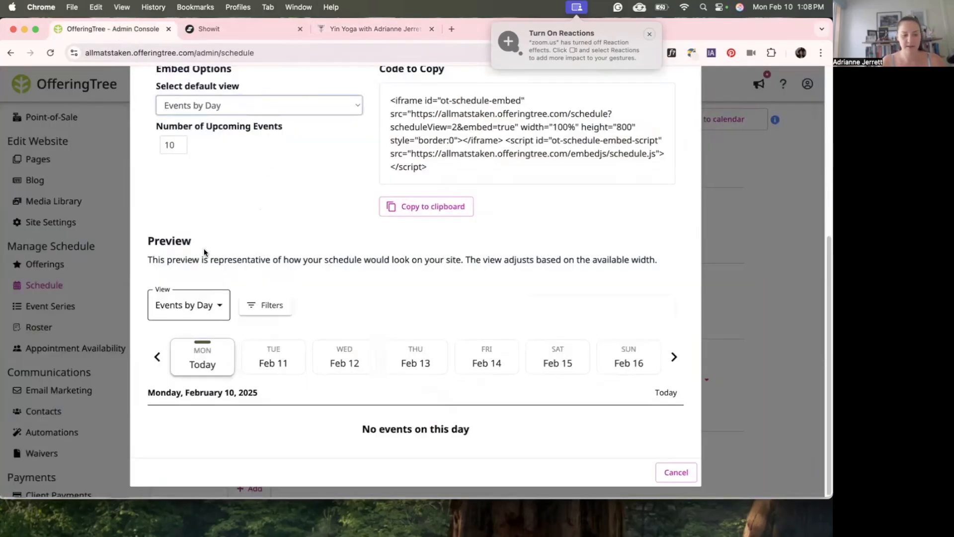
{"action": "left_click", "coordinate": [290, 105]}
{"action": "left_click", "coordinate": [258, 79]}
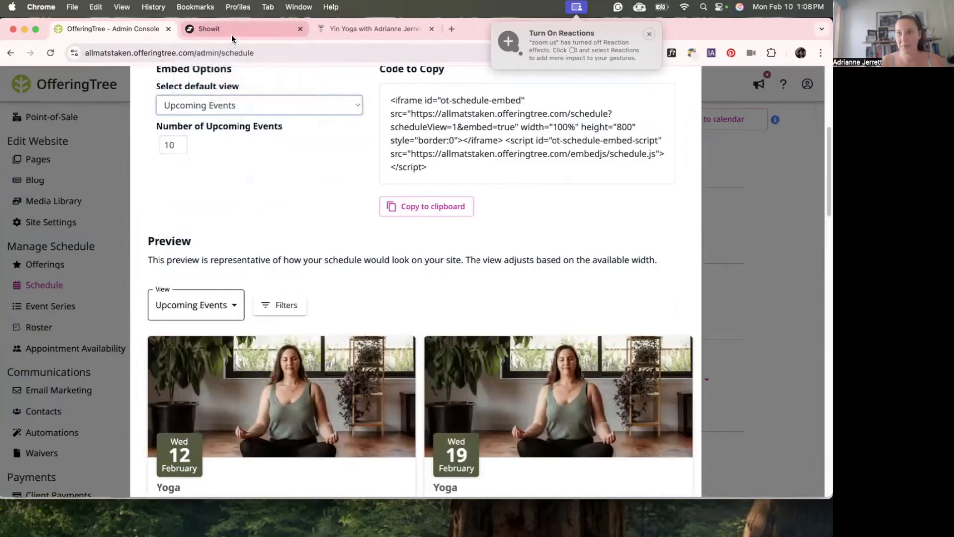
{"action": "scroll", "coordinate": [415, 252], "scroll_direction": "down", "scroll_amount": 1}
{"action": "scroll", "coordinate": [457, 251], "scroll_direction": "down", "scroll_amount": 5}
{"action": "scroll", "coordinate": [499, 268], "scroll_direction": "up", "scroll_amount": 10}
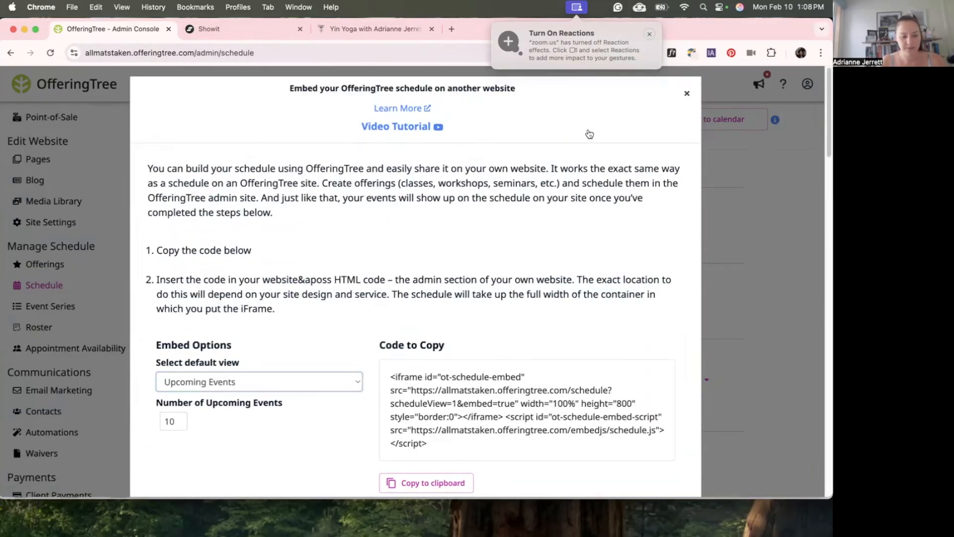
- Open the Yin Yoga (60min) offering for editing, review its details, and open the options for embedding this offering on a site
{"action": "left_click", "coordinate": [50, 265]}
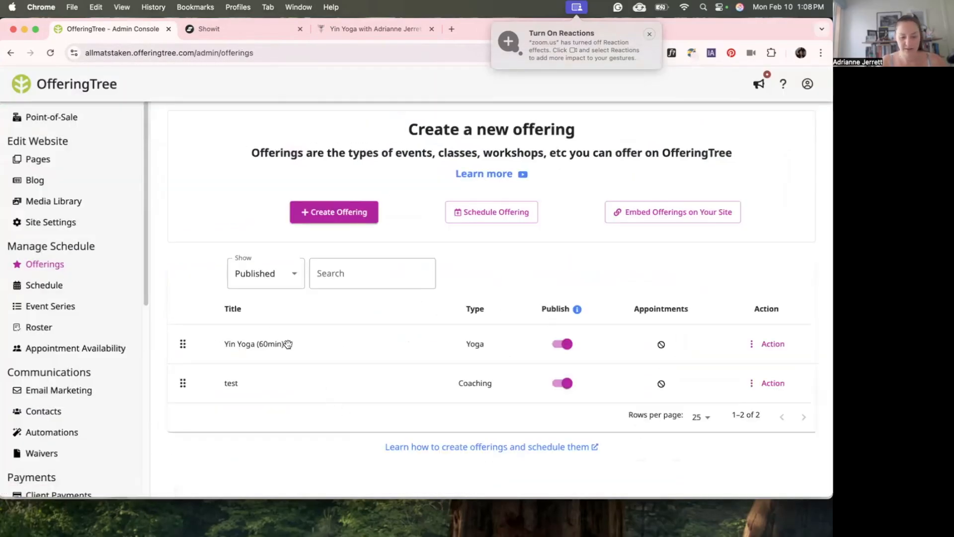
{"action": "left_click", "coordinate": [757, 348]}
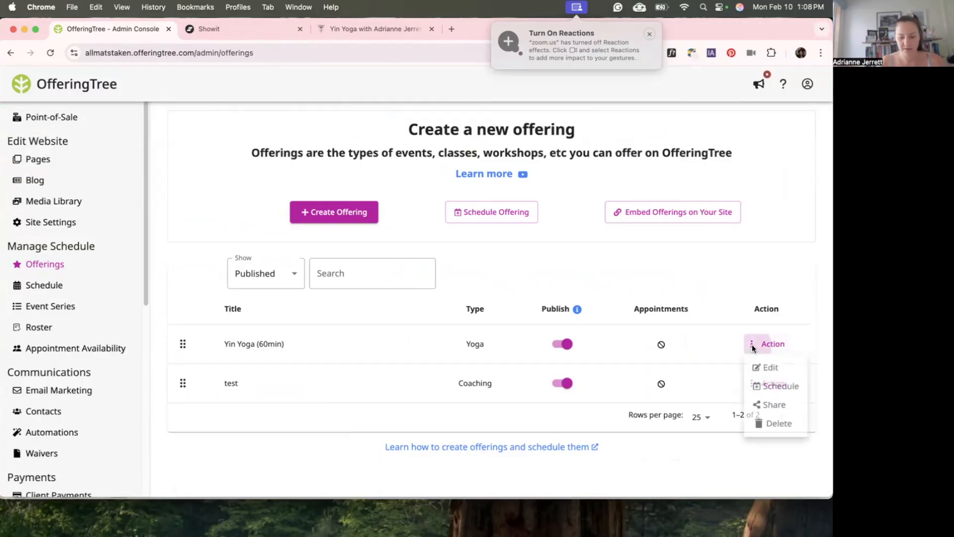
{"action": "left_click", "coordinate": [771, 367]}
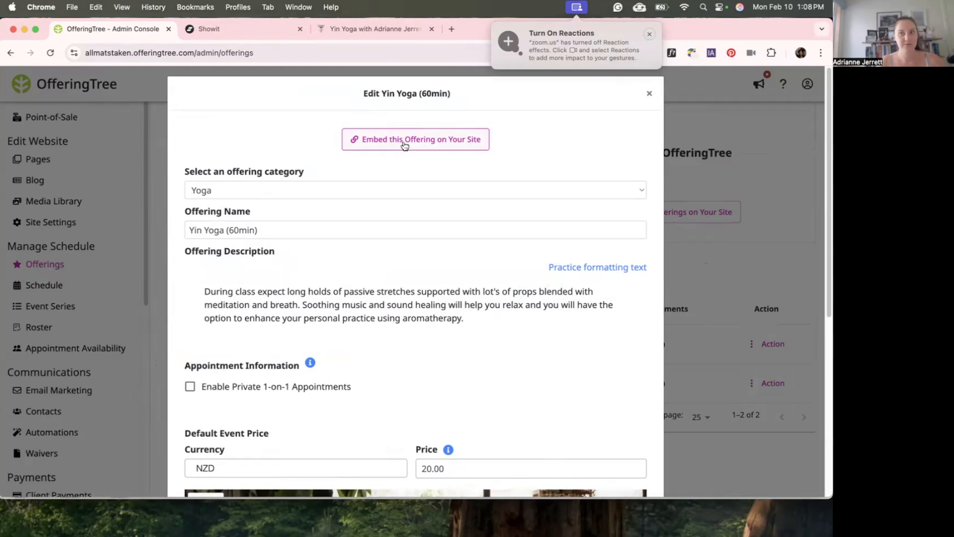
{"action": "scroll", "coordinate": [511, 356], "scroll_direction": "down", "scroll_amount": 6}
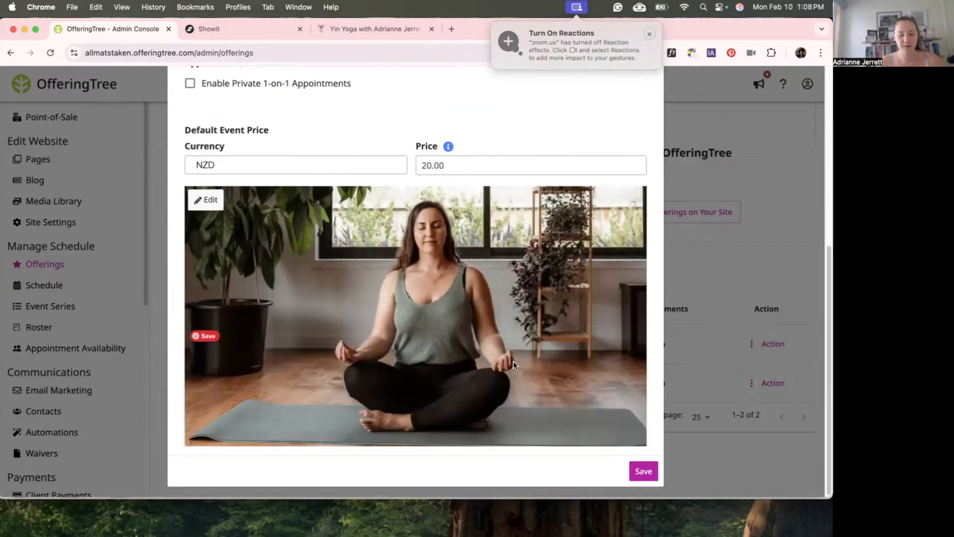
{"action": "scroll", "coordinate": [512, 362], "scroll_direction": "up", "scroll_amount": 6}
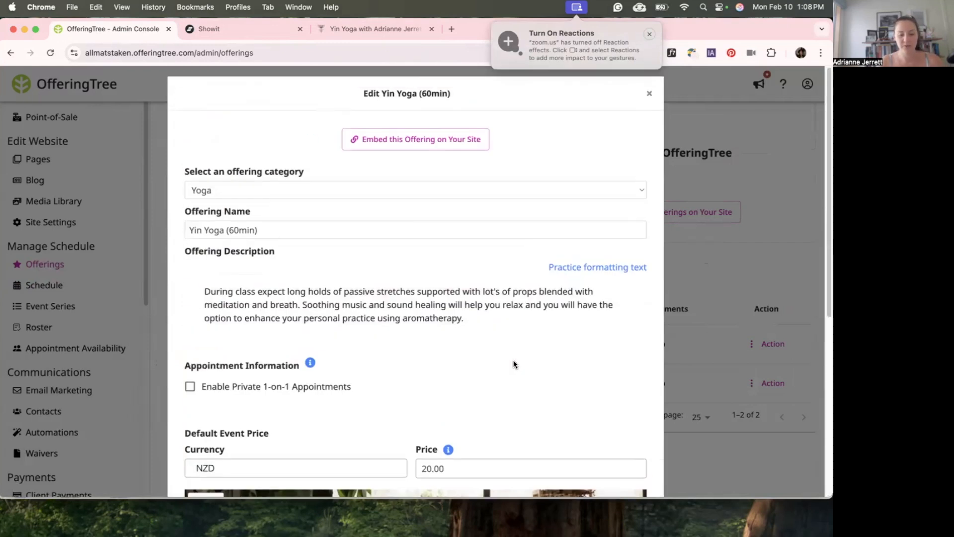
{"action": "left_click", "coordinate": [426, 140]}
{"action": "left_click", "coordinate": [251, 391]}
- Return to the Showit editor and examine the Book A Class page down to its contact form and footer
{"action": "left_click", "coordinate": [240, 30]}
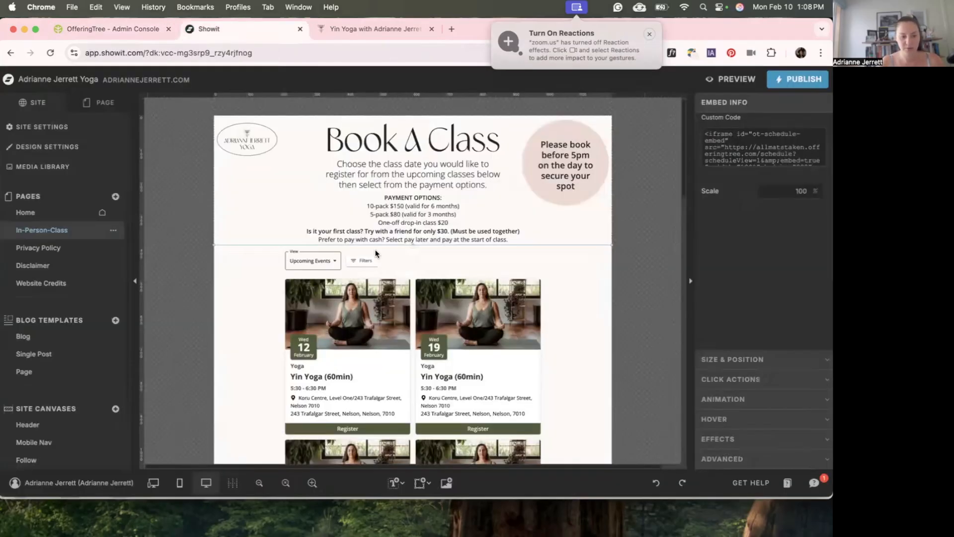
{"action": "scroll", "coordinate": [475, 262], "scroll_direction": "down", "scroll_amount": 10}
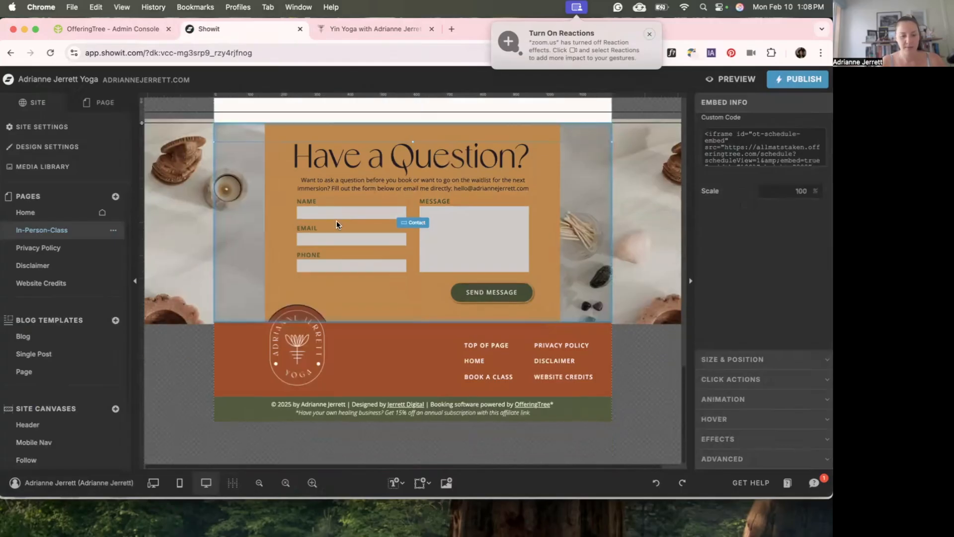
{"action": "scroll", "coordinate": [227, 294], "scroll_direction": "down", "scroll_amount": 10}
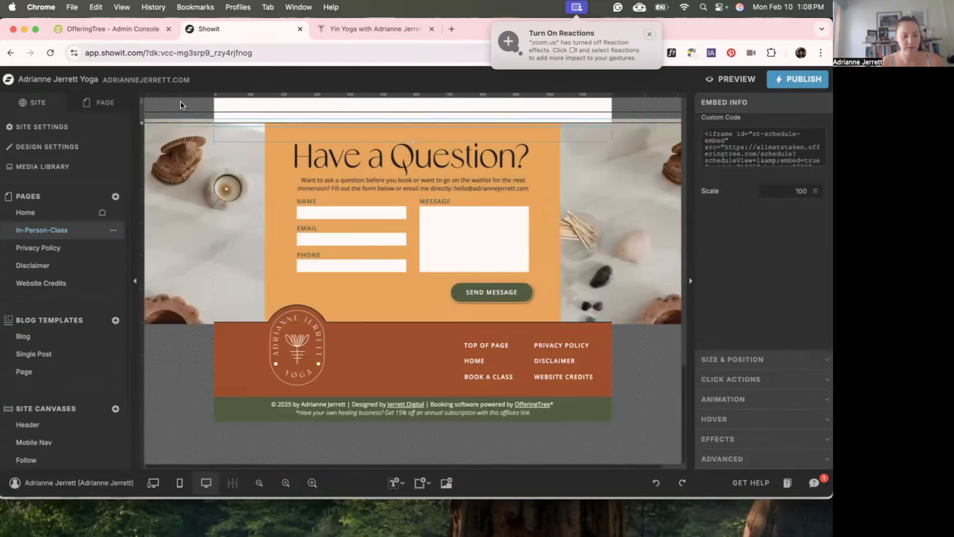
- Extend the Book canvas to about 3751 px high and add an embed element containing the copied Yin Yoga (60min) offering code
{"action": "left_click", "coordinate": [143, 123]}
{"action": "left_click_drag", "start_coordinate": [143, 124], "coordinate": [143, 372]}
{"action": "left_click", "coordinate": [421, 483]}
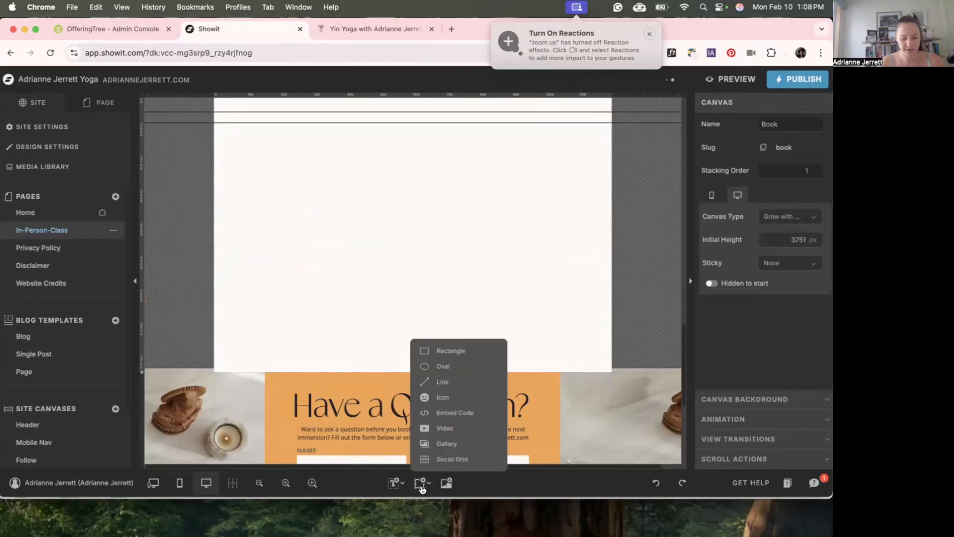
{"action": "left_click", "coordinate": [467, 408]}
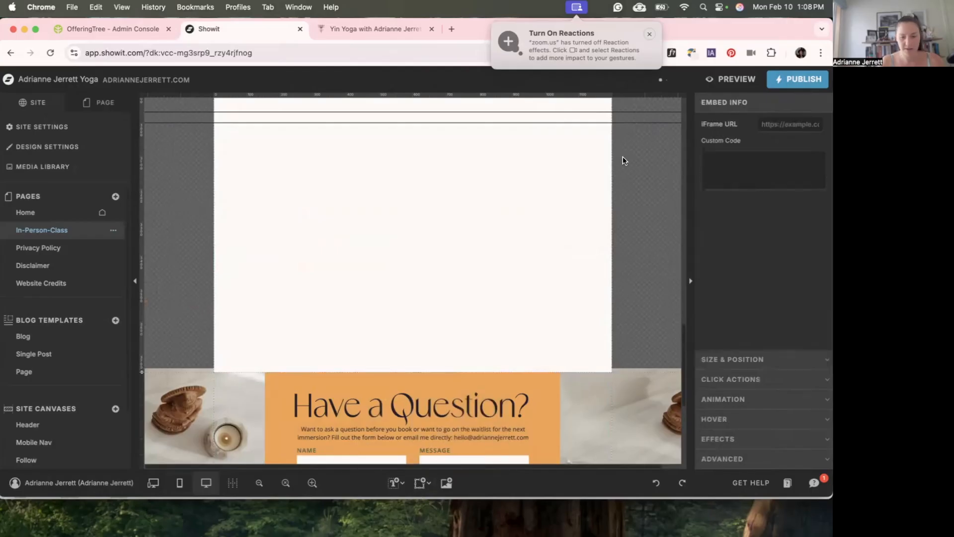
{"action": "left_click", "coordinate": [708, 158]}
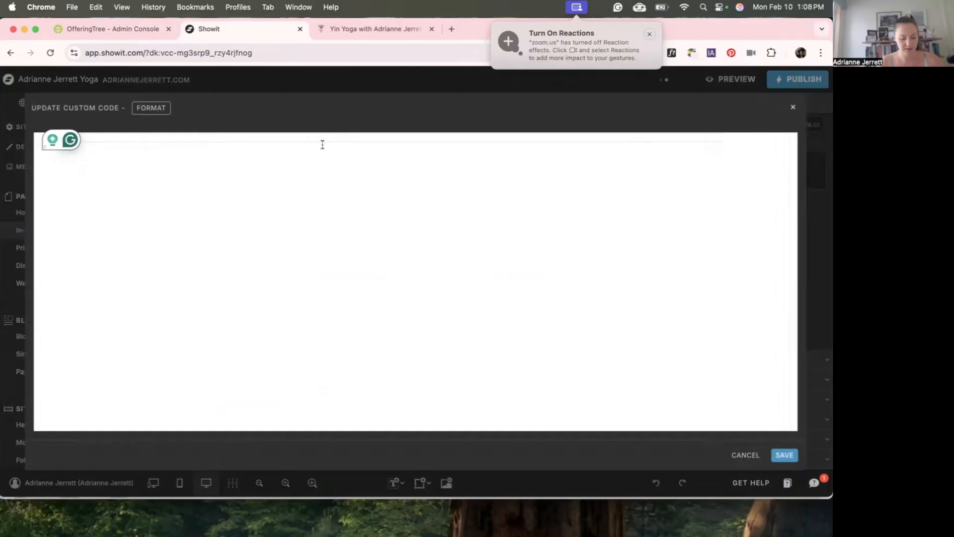
{"action": "key", "text": "super+v"}
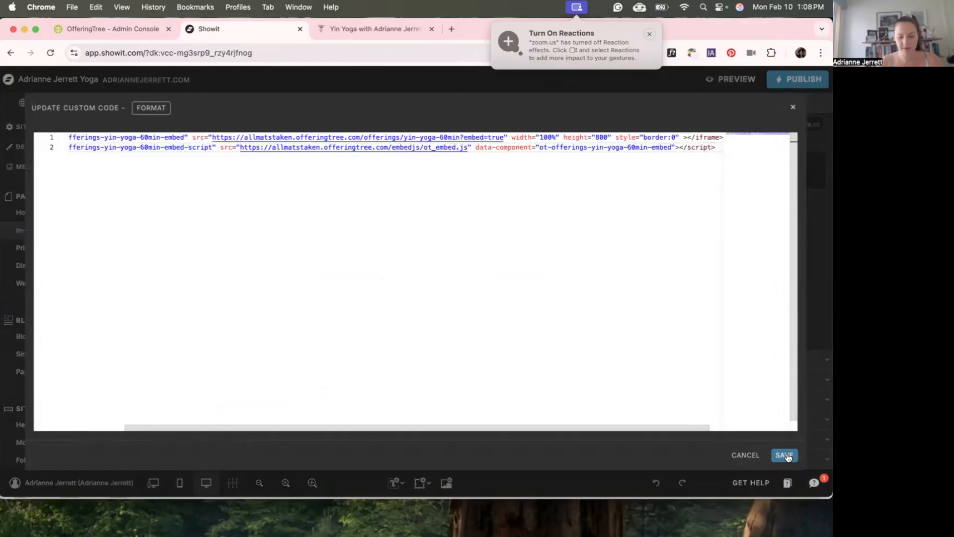
{"action": "left_click", "coordinate": [785, 455]}
- Move the Yin Yoga (60min) embed down into the blank area between the class schedule and the contact form
{"action": "scroll", "coordinate": [525, 299], "scroll_direction": "up", "scroll_amount": 6}
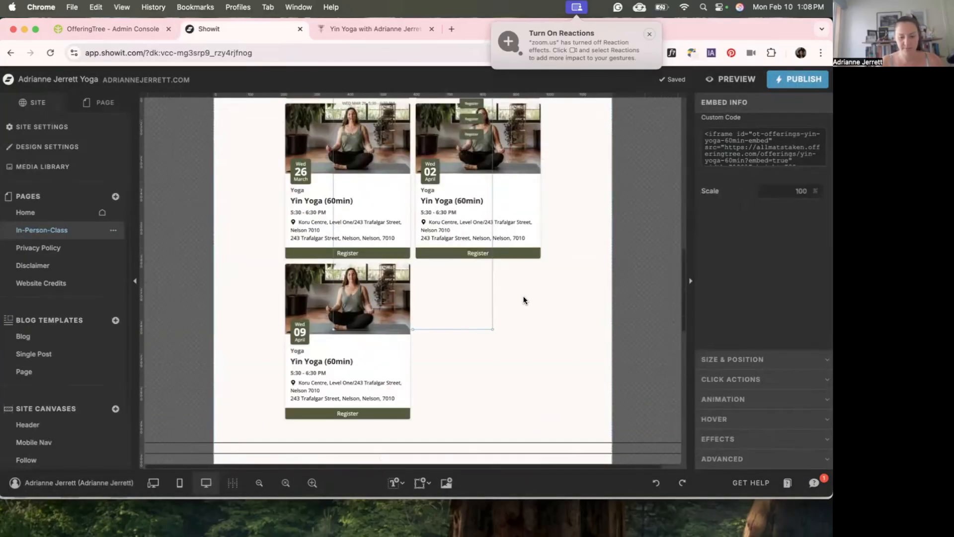
{"action": "scroll", "coordinate": [525, 300], "scroll_direction": "down", "scroll_amount": 1}
{"action": "left_click_drag", "start_coordinate": [473, 248], "coordinate": [494, 461]}
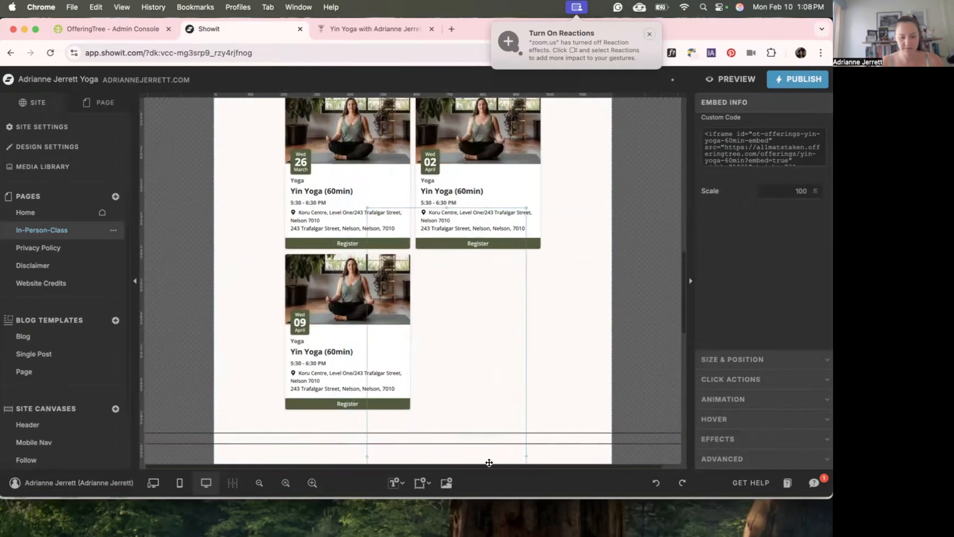
{"action": "scroll", "coordinate": [528, 365], "scroll_direction": "down", "scroll_amount": 8}
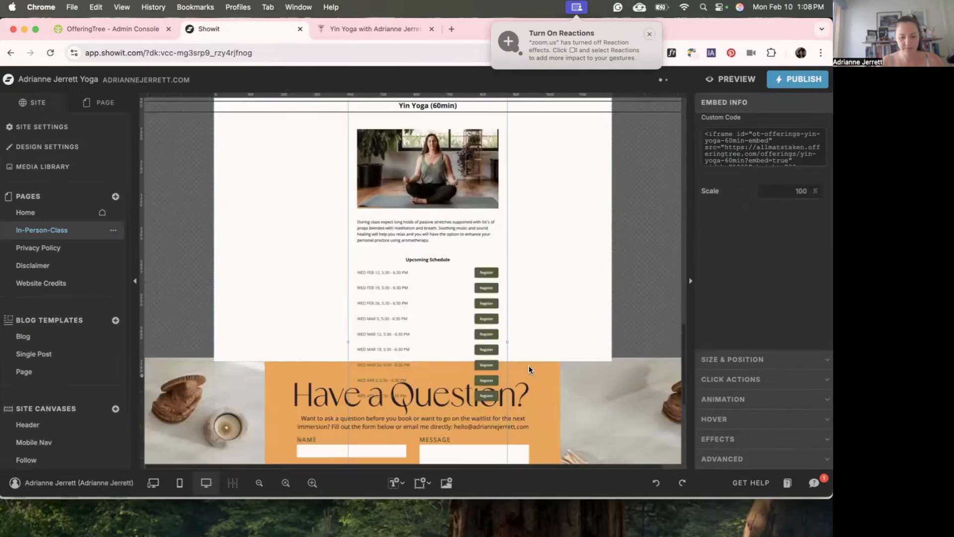
{"action": "scroll", "coordinate": [479, 242], "scroll_direction": "up", "scroll_amount": 2}
{"action": "scroll", "coordinate": [479, 242], "scroll_direction": "up", "scroll_amount": 1}
{"action": "left_click_drag", "start_coordinate": [428, 164], "coordinate": [426, 202]}
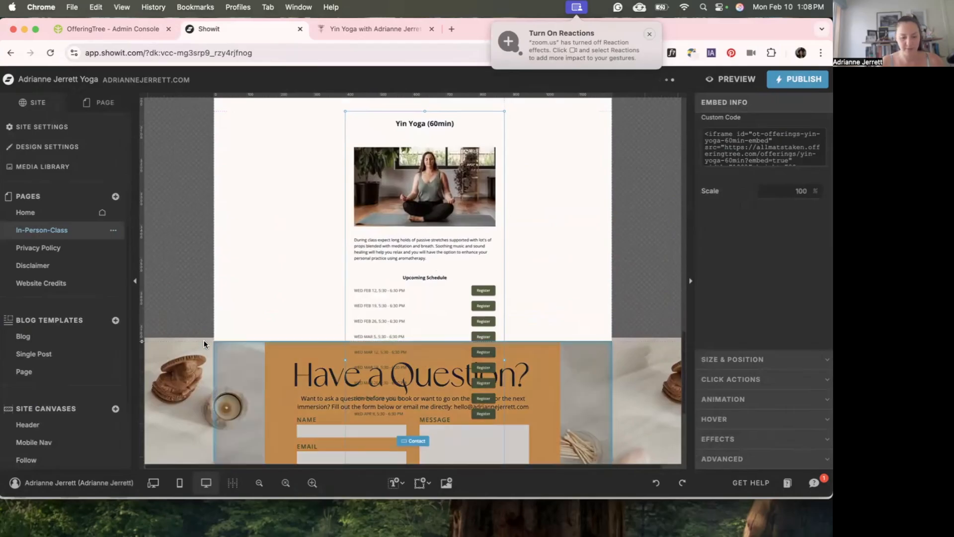
- Extend the Book canvas to about 4085 px high to fit the offering embed above the contact section, and review its layout
{"action": "left_click_drag", "start_coordinate": [142, 342], "coordinate": [142, 452]}
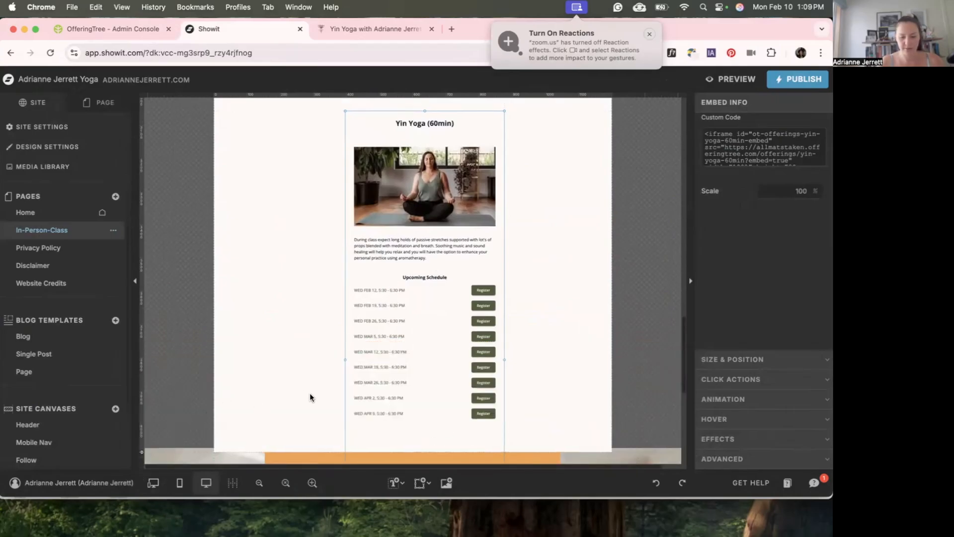
{"action": "scroll", "coordinate": [310, 393], "scroll_direction": "down", "scroll_amount": 3}
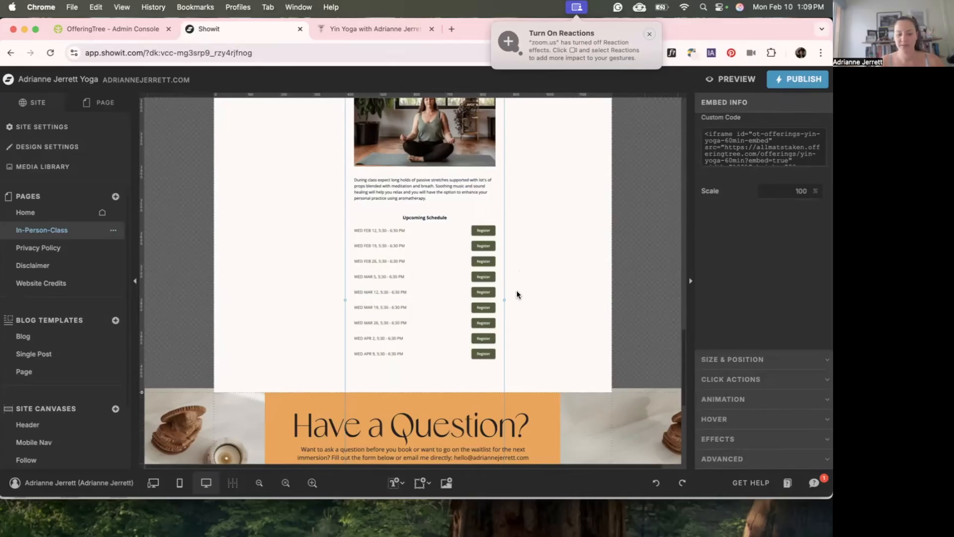
{"action": "scroll", "coordinate": [517, 295], "scroll_direction": "up", "scroll_amount": 5}
{"action": "scroll", "coordinate": [517, 294], "scroll_direction": "down", "scroll_amount": 4}
{"action": "scroll", "coordinate": [520, 298], "scroll_direction": "down", "scroll_amount": 1}
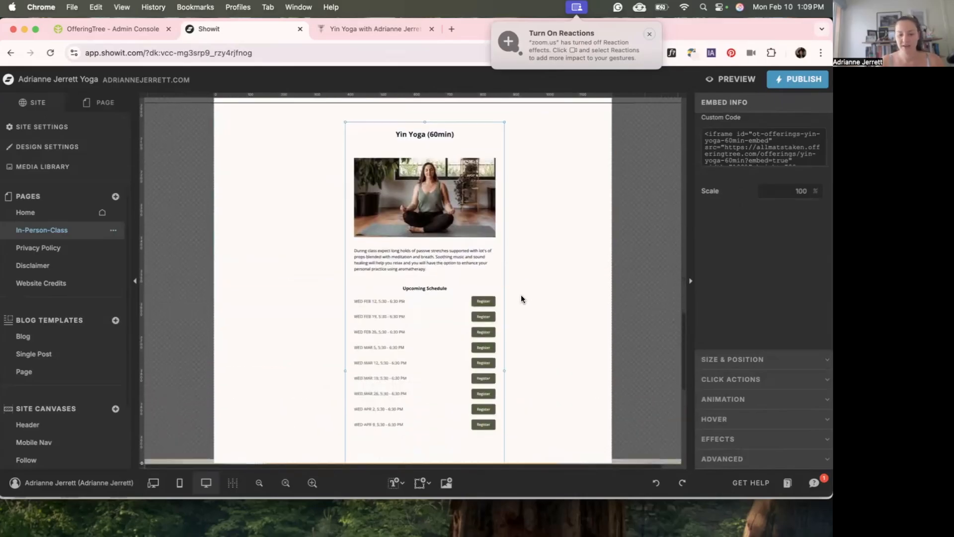
- Remove the Yin Yoga (60min) embed and shorten the Book canvas to 3000 px high, closing the gap above the contact form
{"action": "left_click_drag", "start_coordinate": [431, 204], "coordinate": [309, 200]}
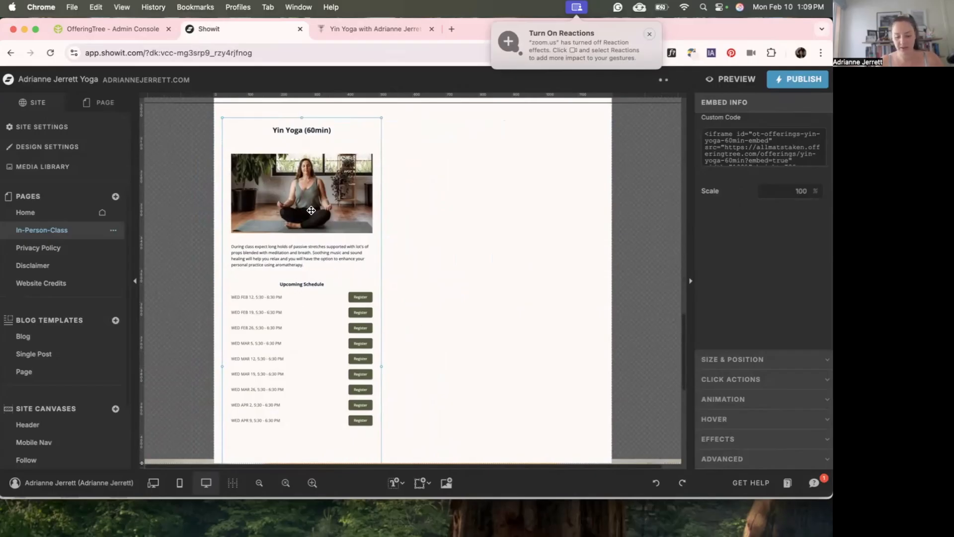
{"action": "key", "text": "Delete"}
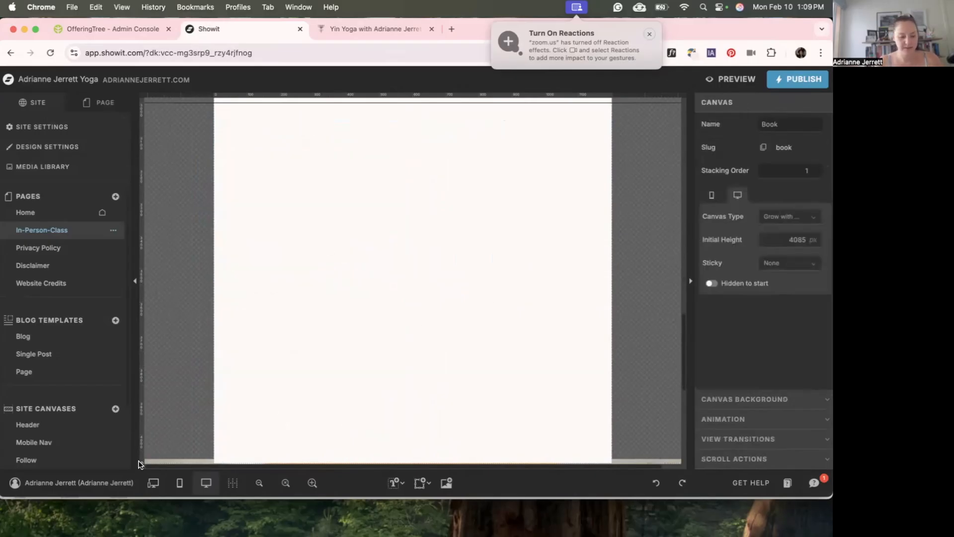
{"action": "left_click_drag", "start_coordinate": [141, 464], "coordinate": [141, 119]}
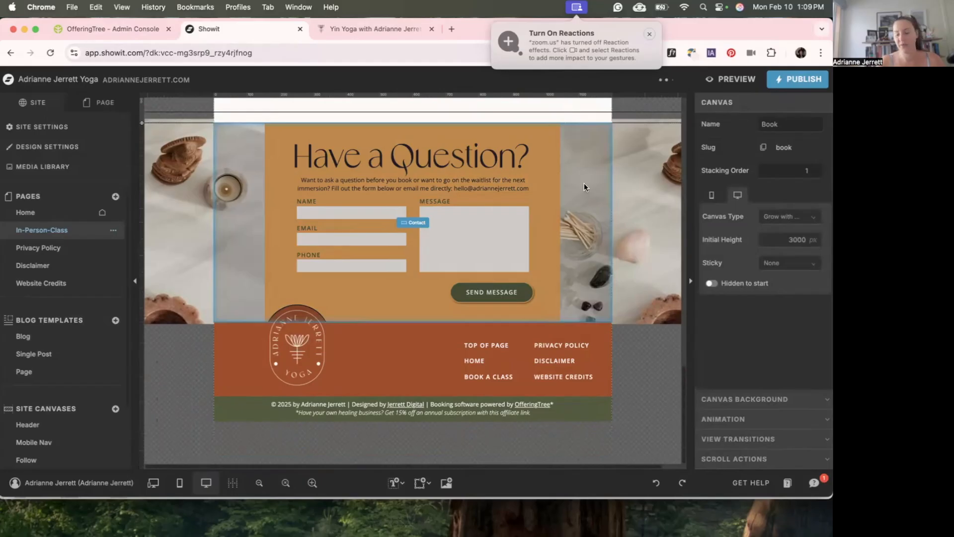